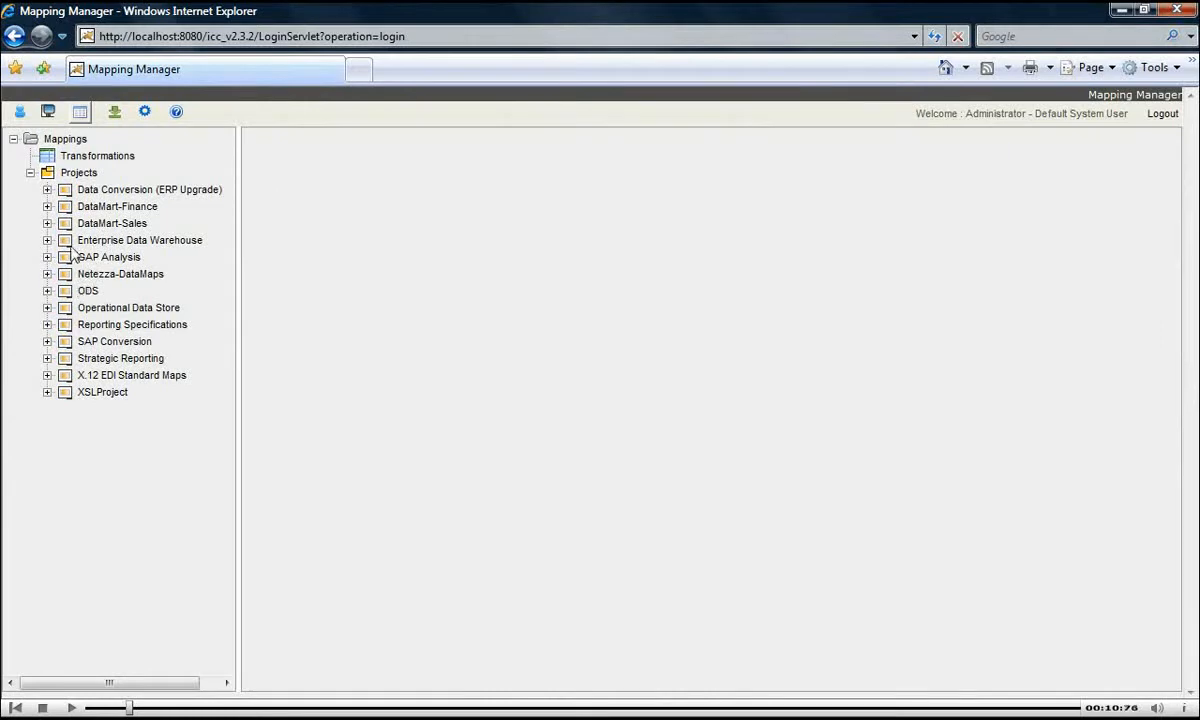
- Start a new mapping in the Enterprise Data Warehouse project and name it Load Customer
click(47, 241)
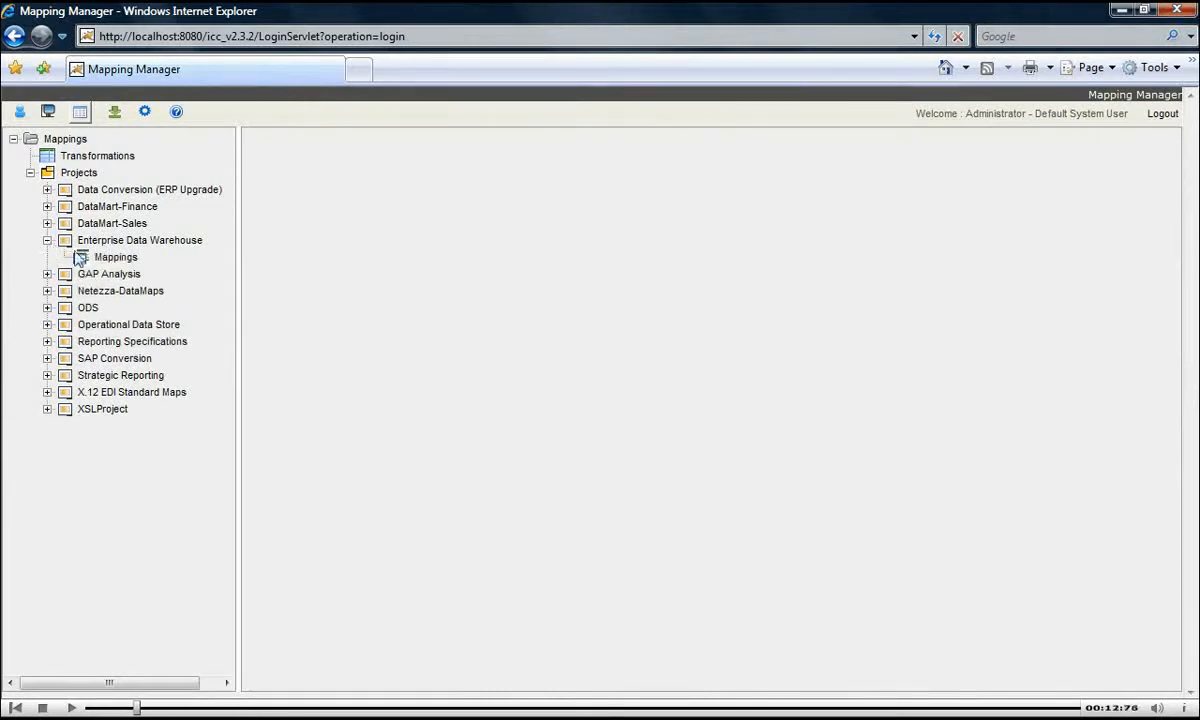
click(113, 258)
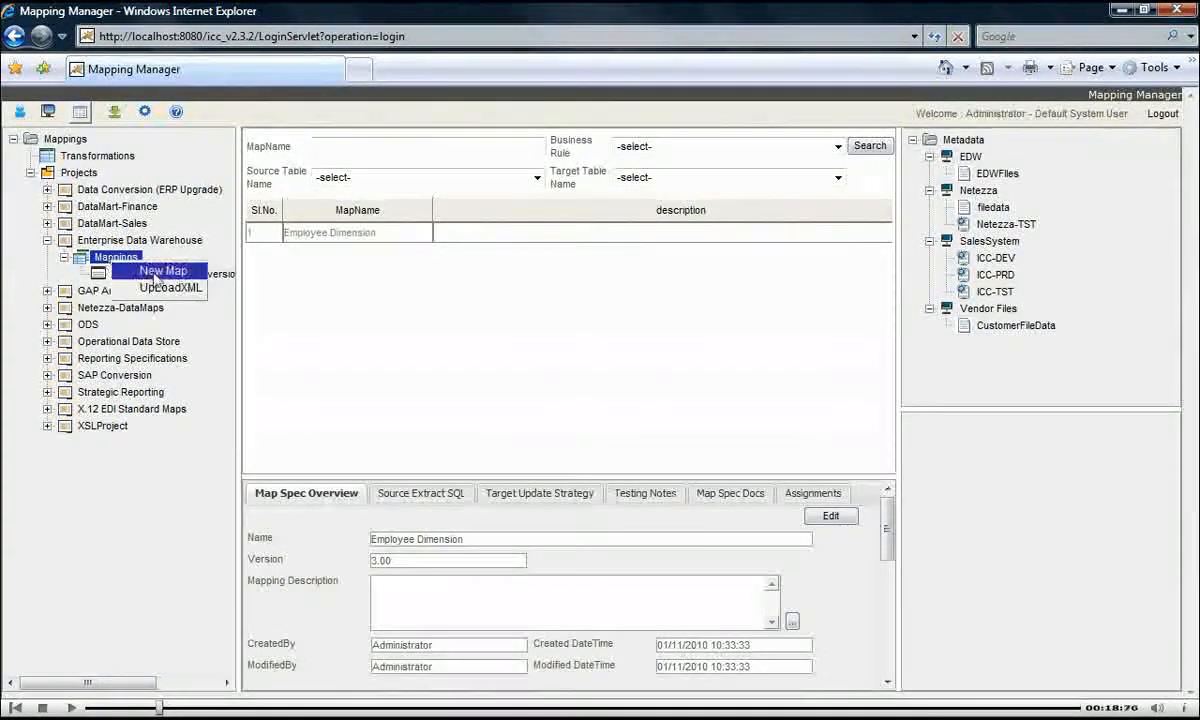
click(163, 275)
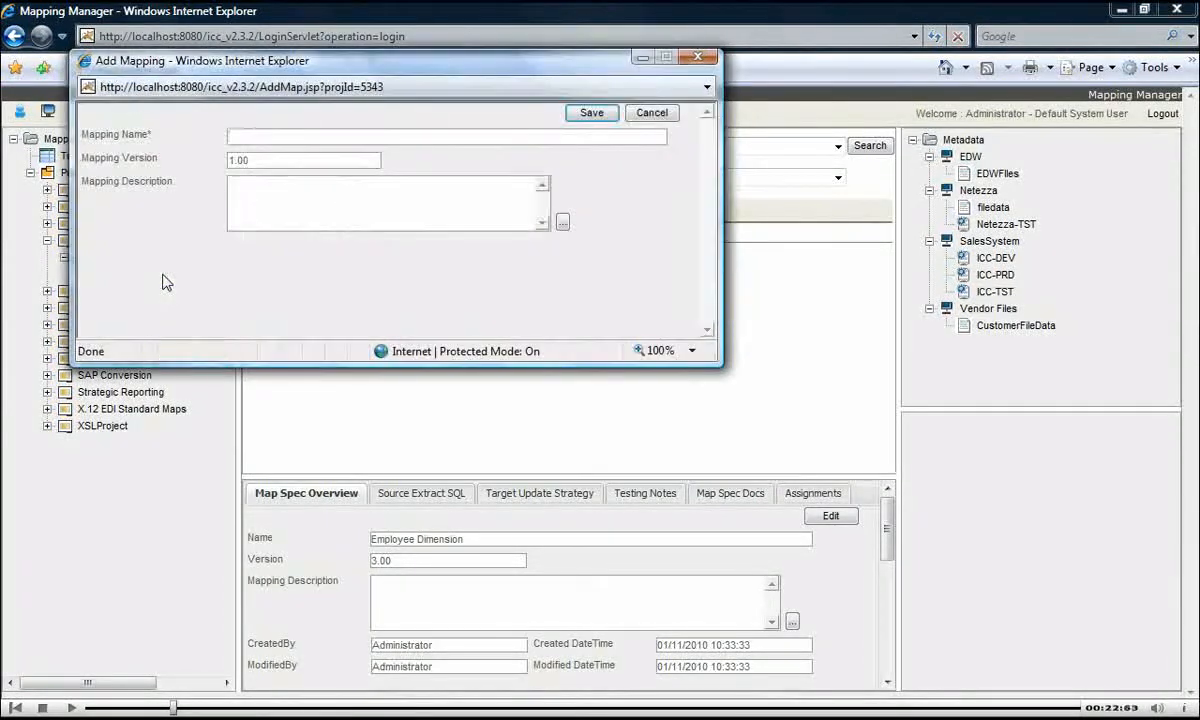
text(Load)
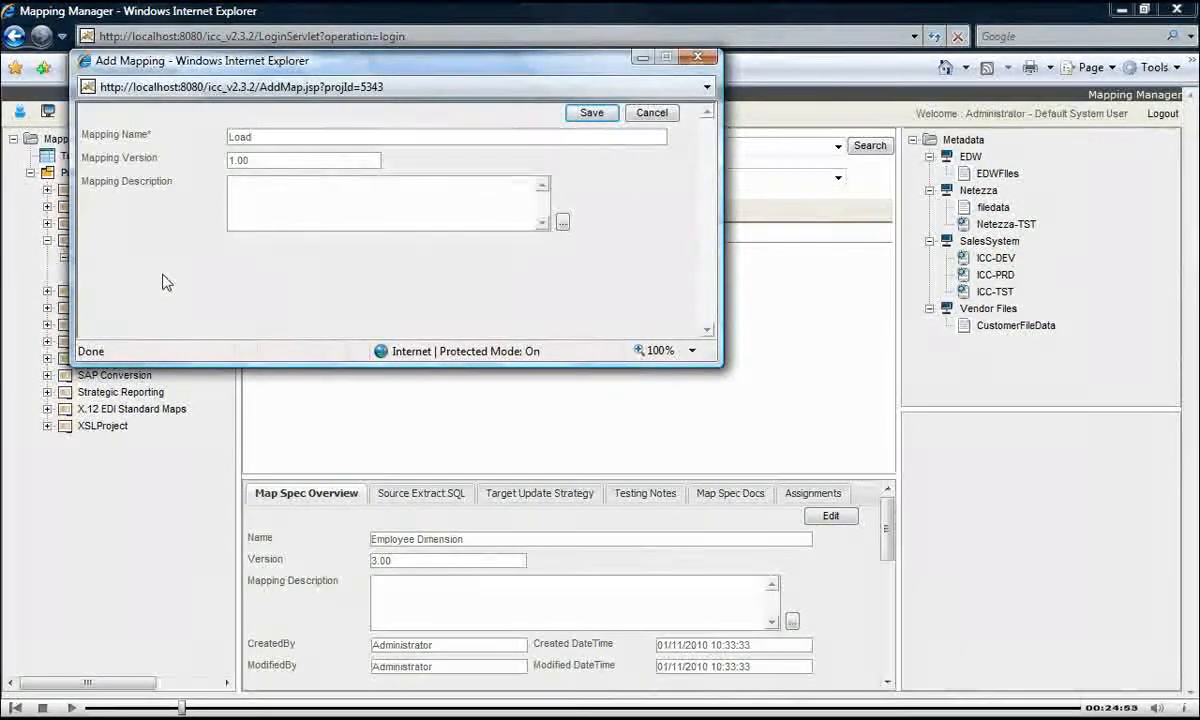
text( Customer)
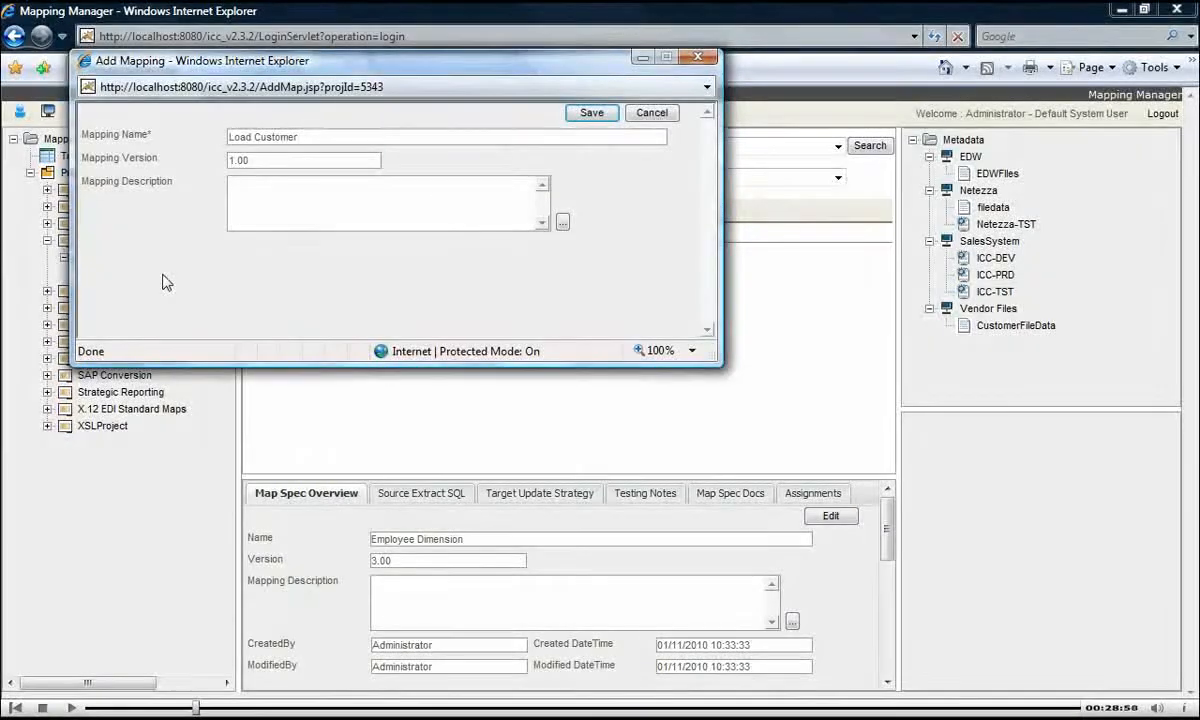
- Enter the mapping description "load customes from vendor customer files" and save the new mapping
click(258, 207)
text(load custome)
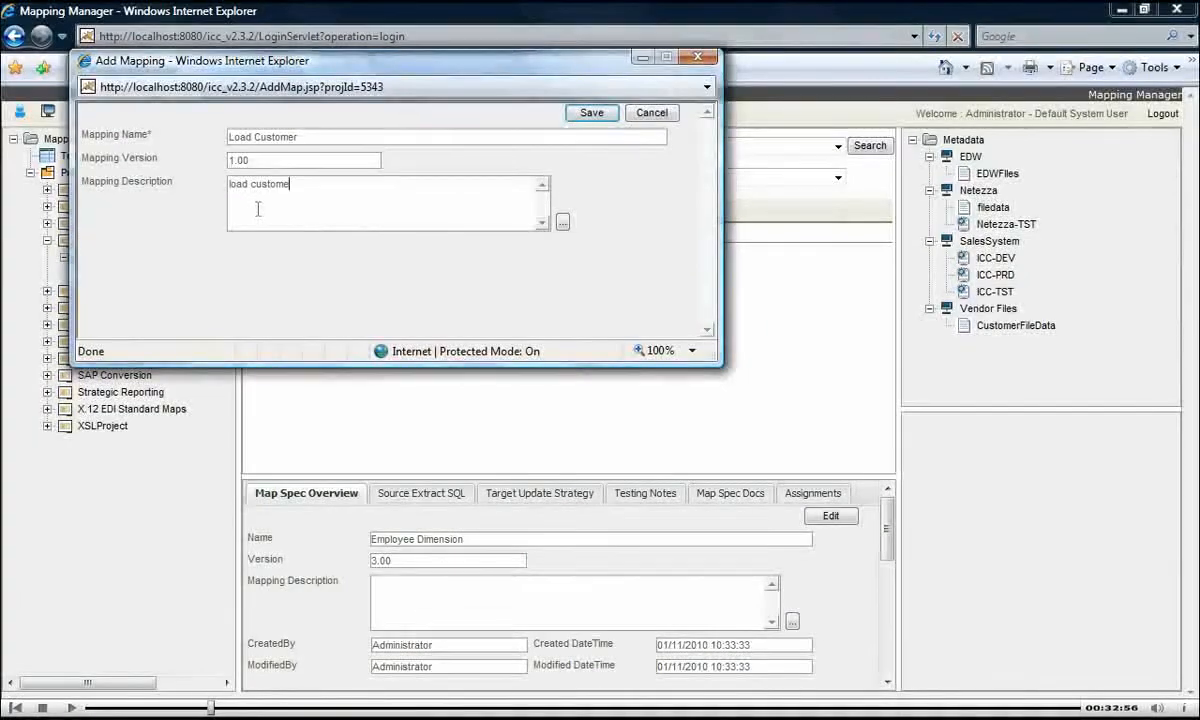
text(r from)
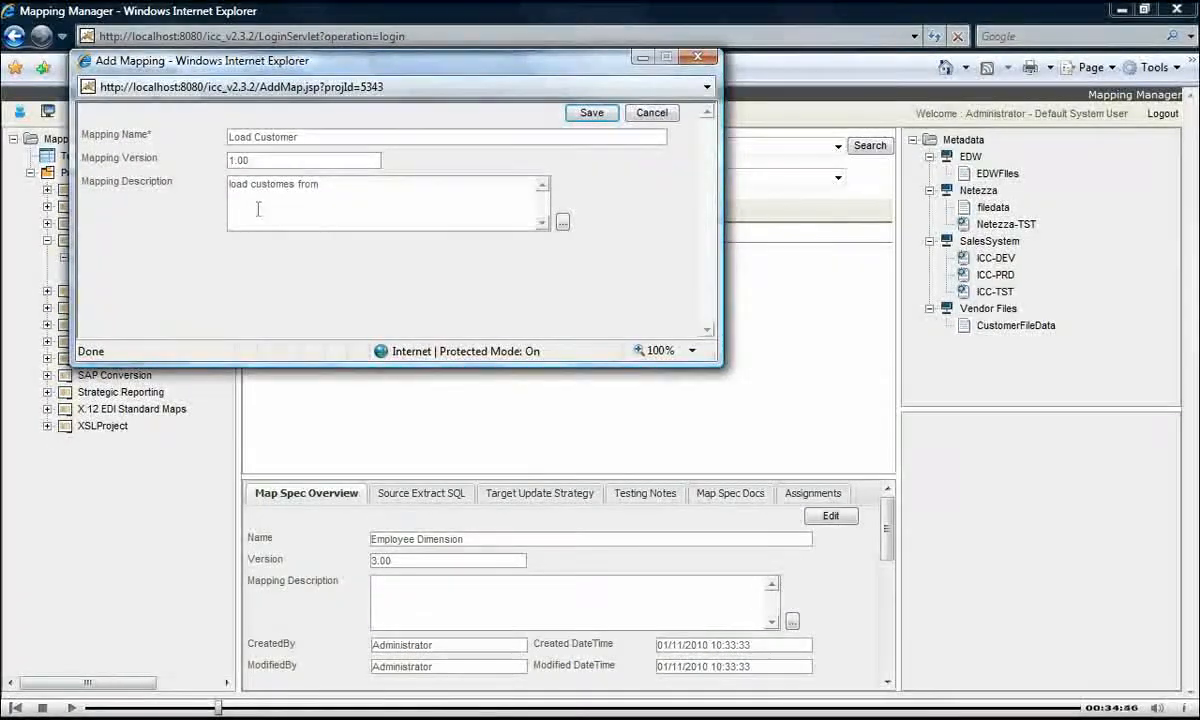
text( vendor)
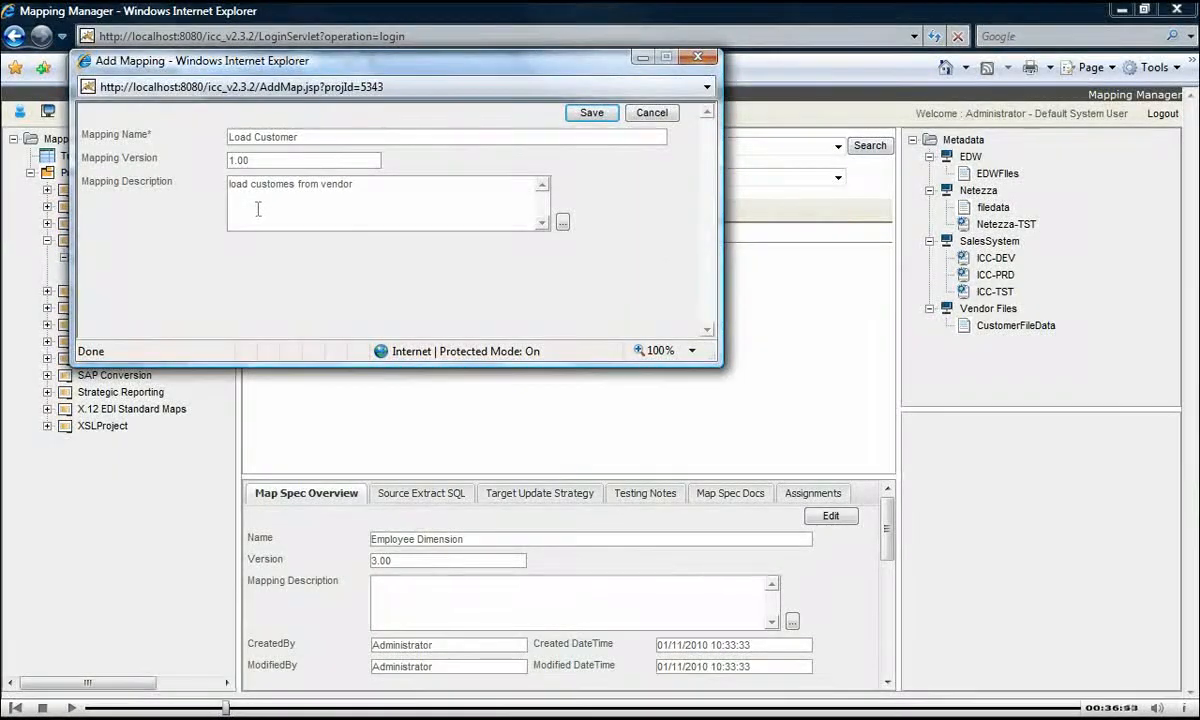
text( cust)
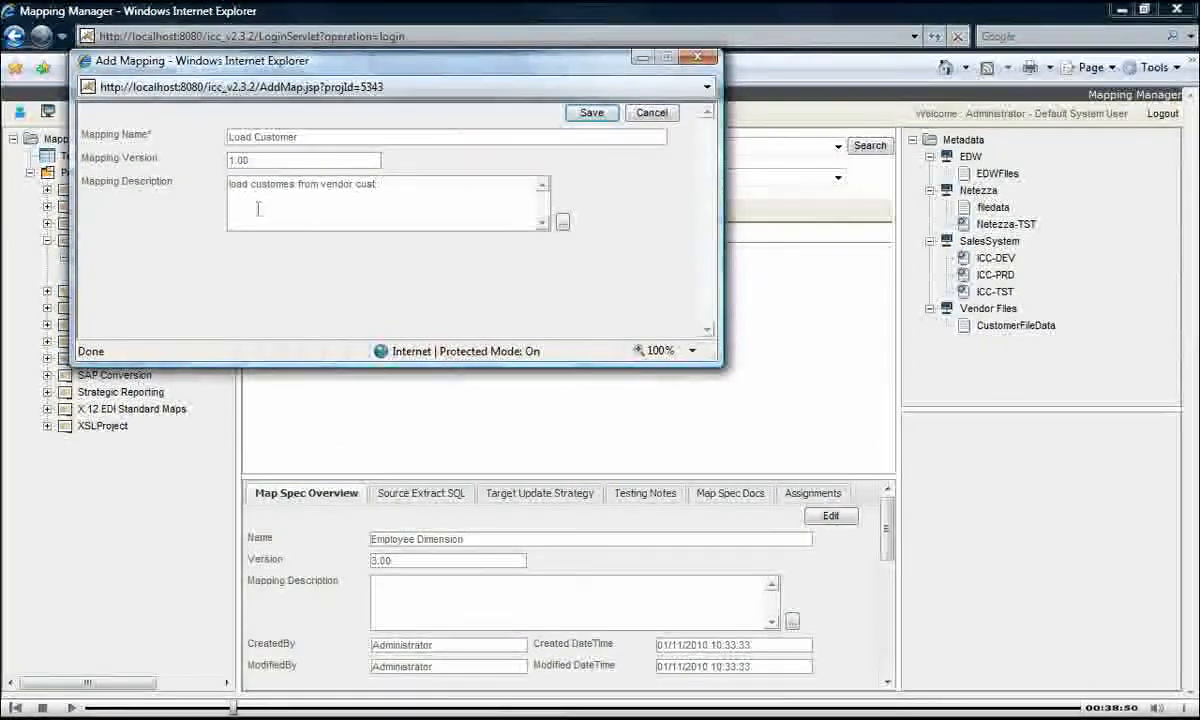
text(omer files)
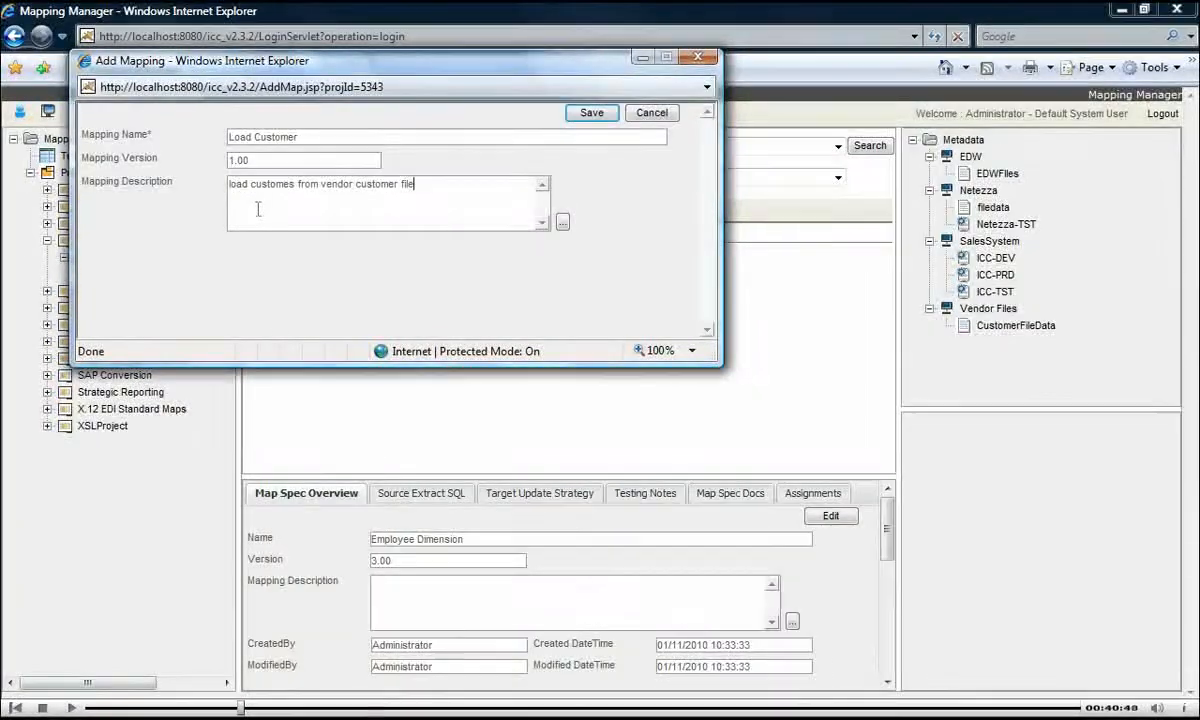
click(592, 113)
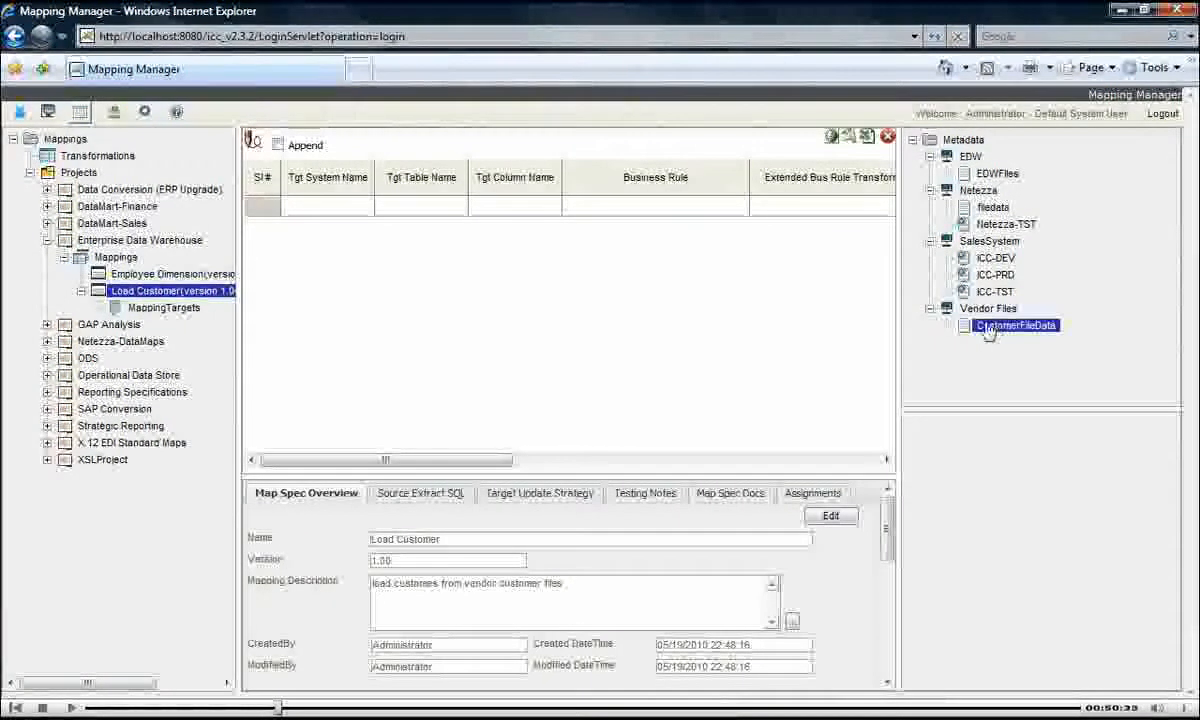
- Expand the metadata for CustomerFileData and EDWFiles down to the columns of both Customers tables
click(946, 326)
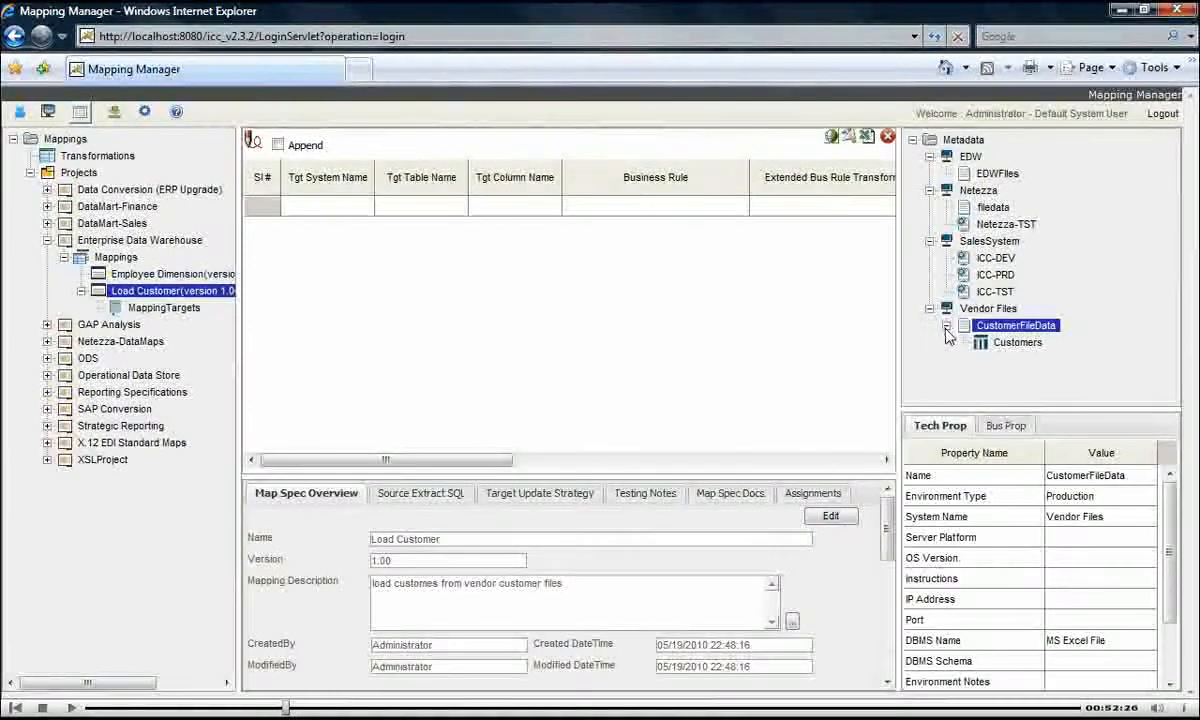
click(995, 343)
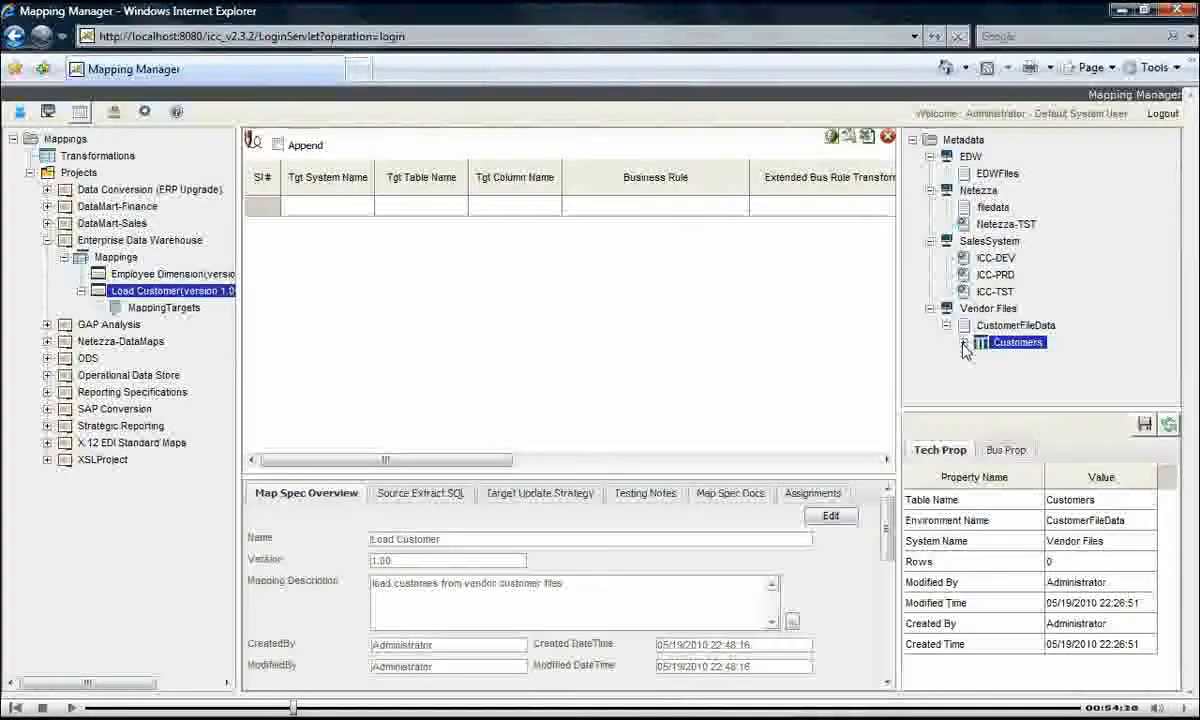
click(963, 343)
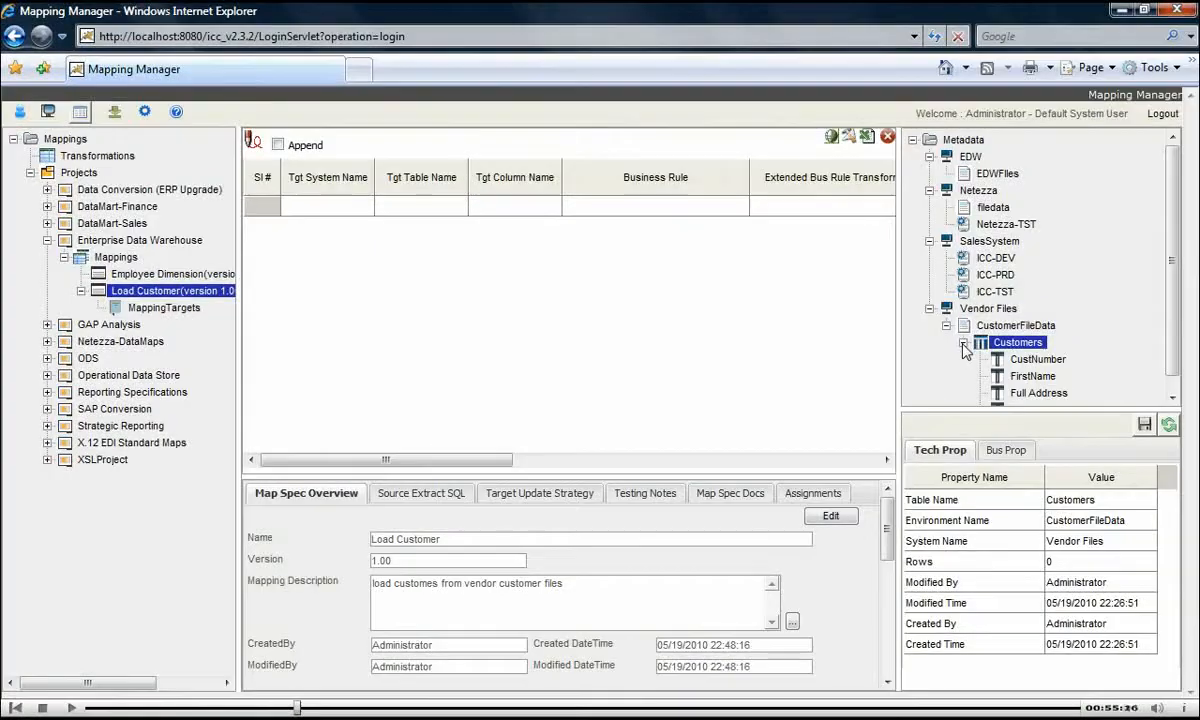
click(990, 174)
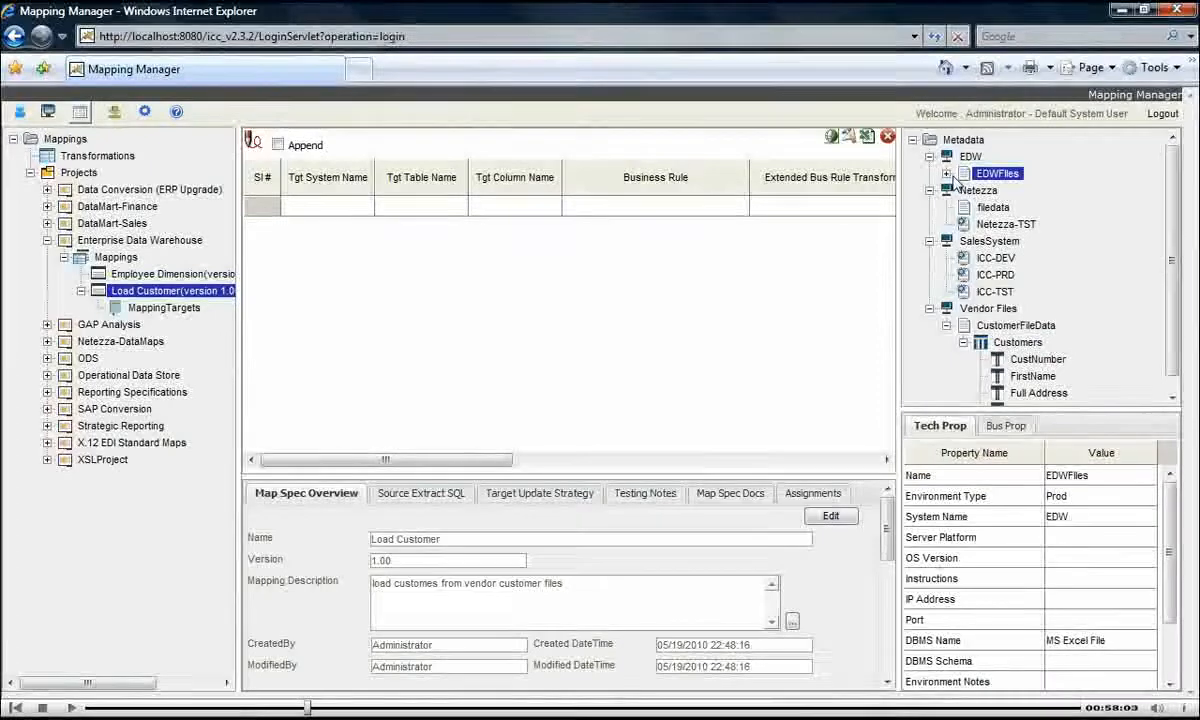
click(946, 174)
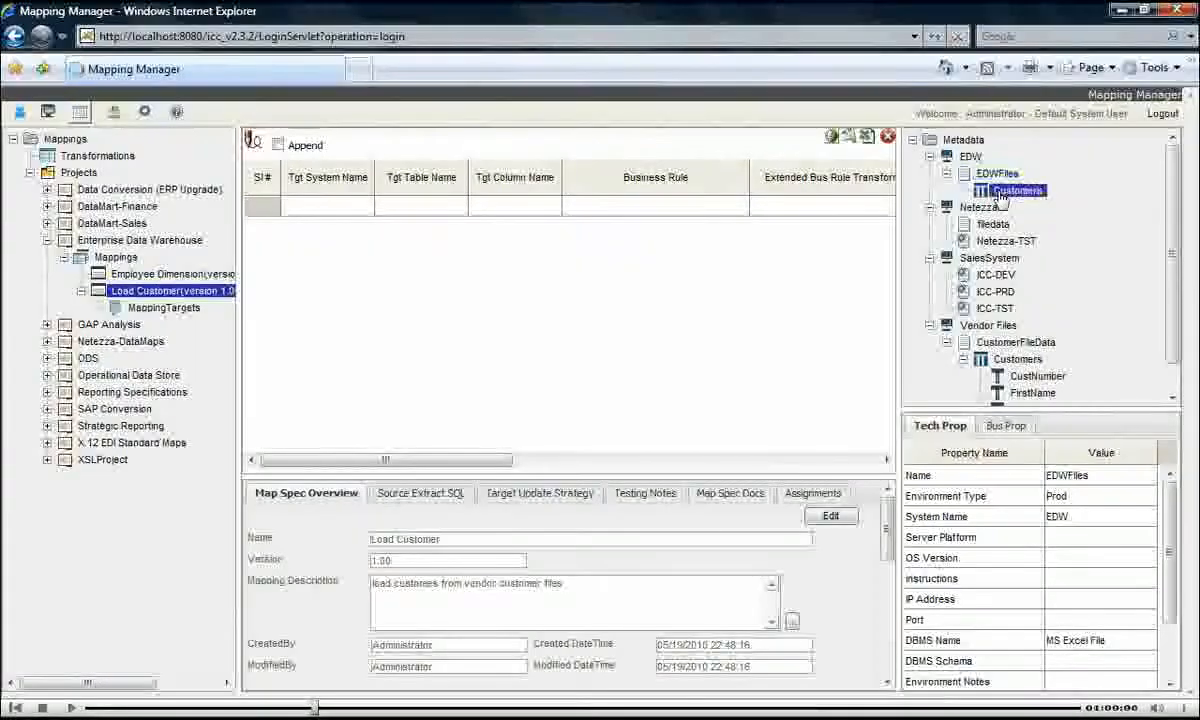
click(963, 190)
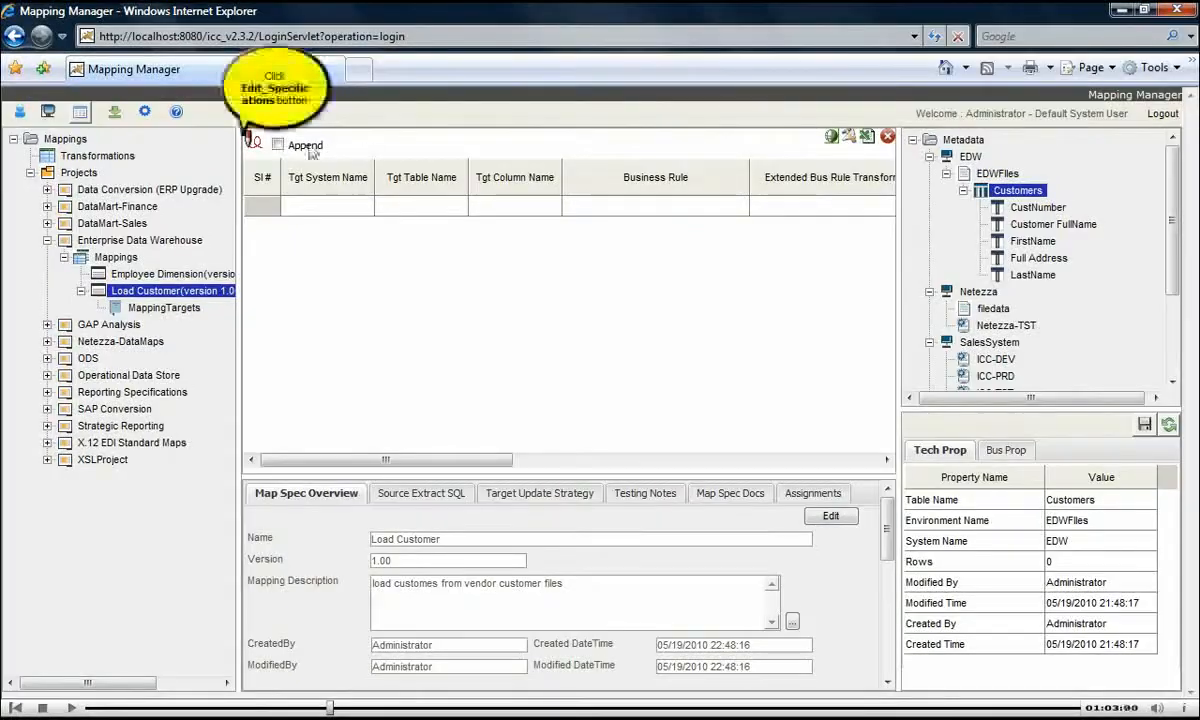
- Enable editing of the mapping specifications and add all five EDW Customers columns, CustNumber through LastName, as targets
click(251, 140)
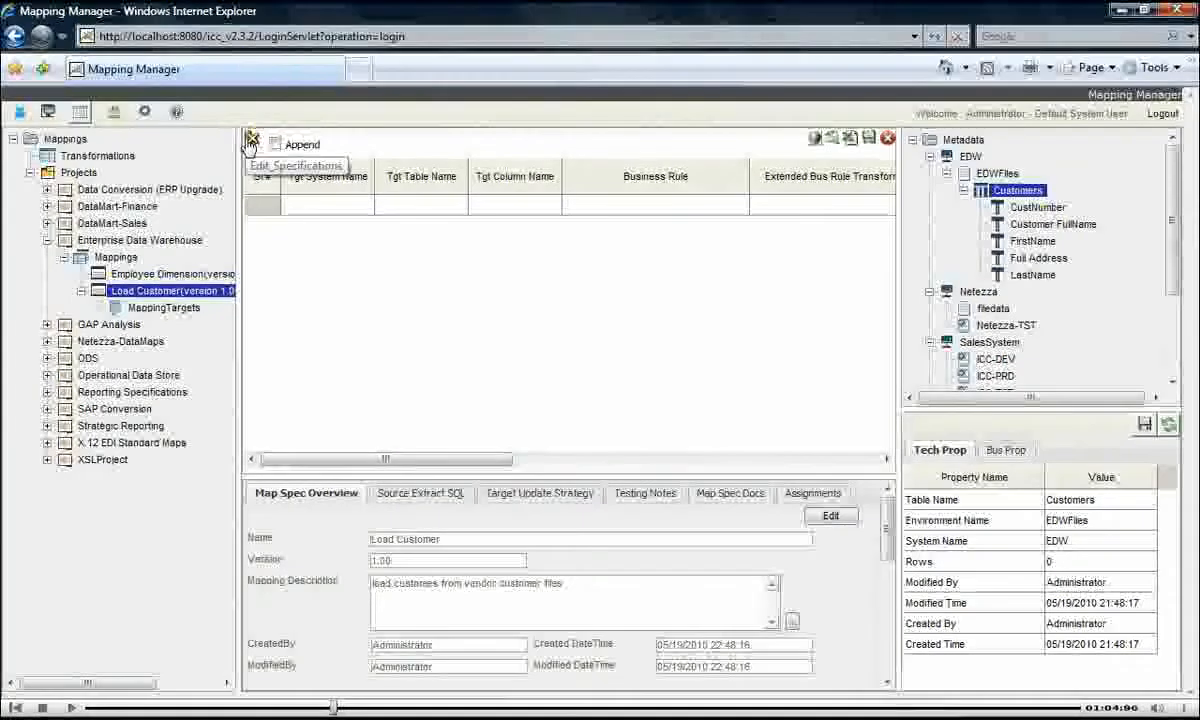
click(1052, 210)
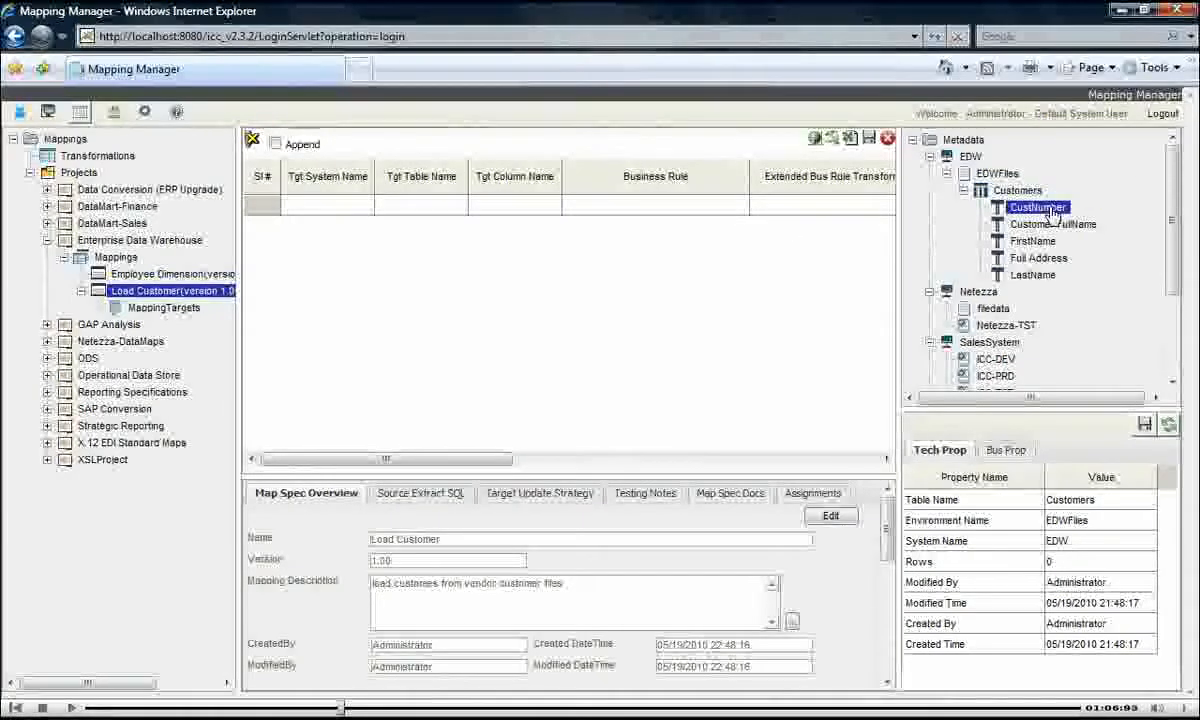
shift+click(1050, 277)
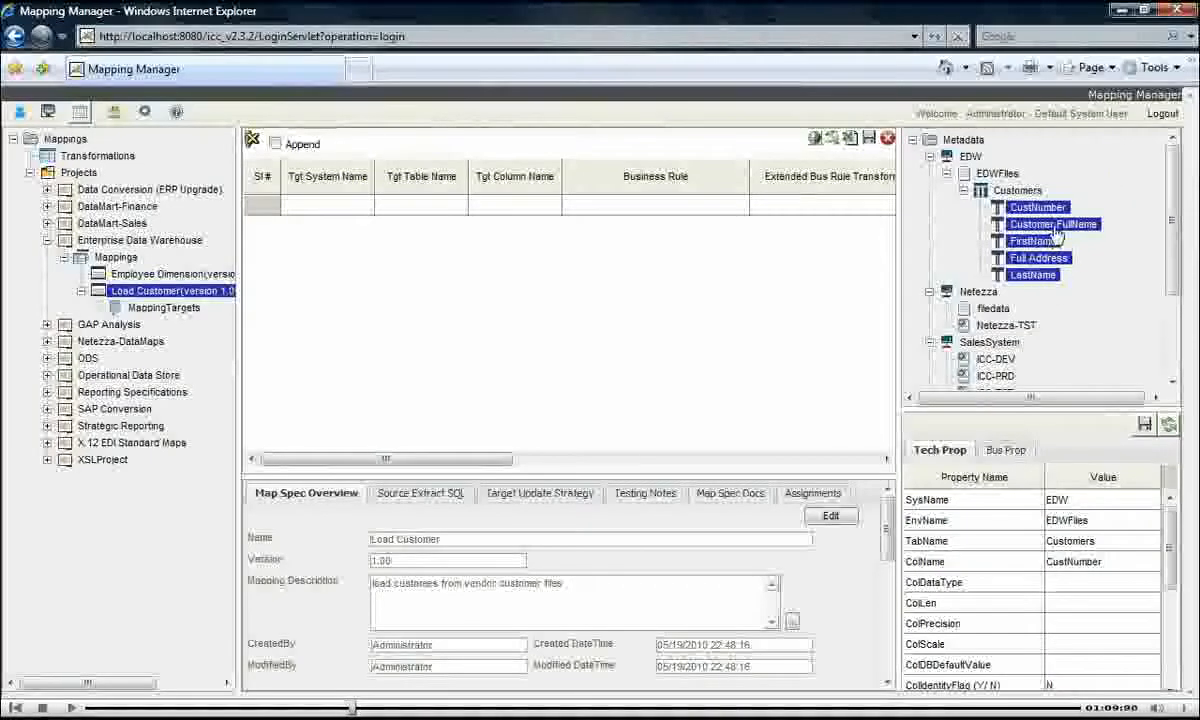
drag(1057, 232, 342, 209)
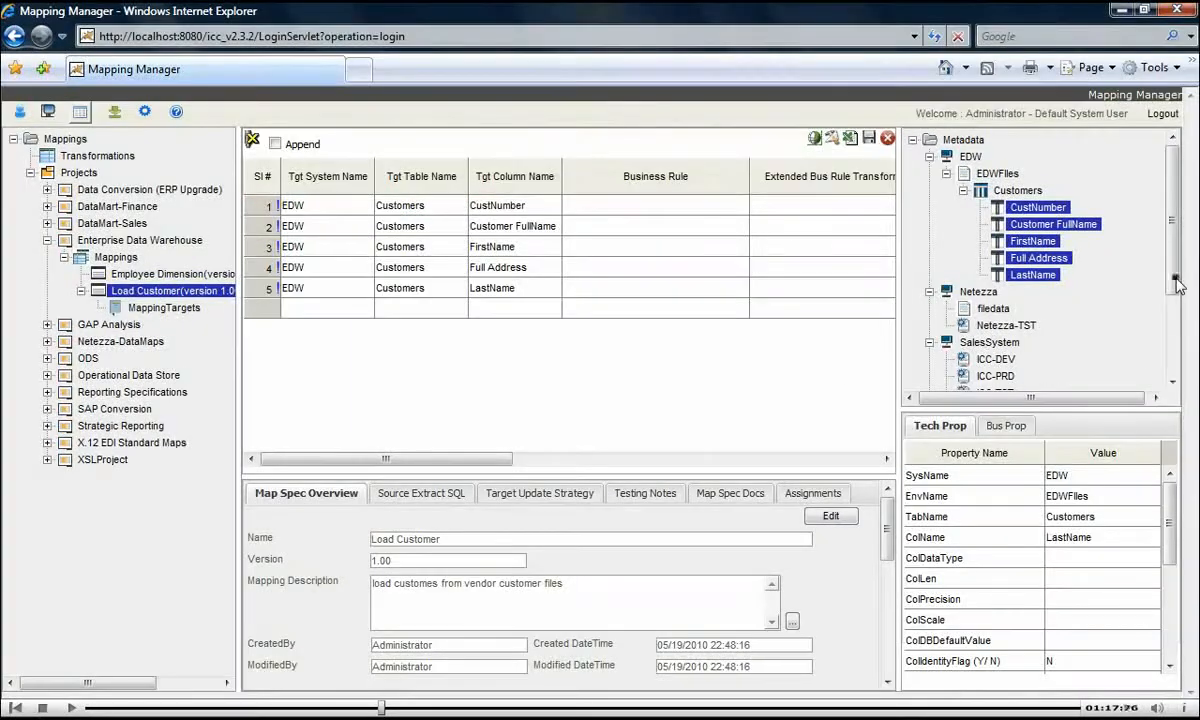
- Enlarge the metadata tree and specification grid areas, and map the Vendor Files CustNumber column as source for the CustNumber target
drag(1174, 298, 1178, 383)
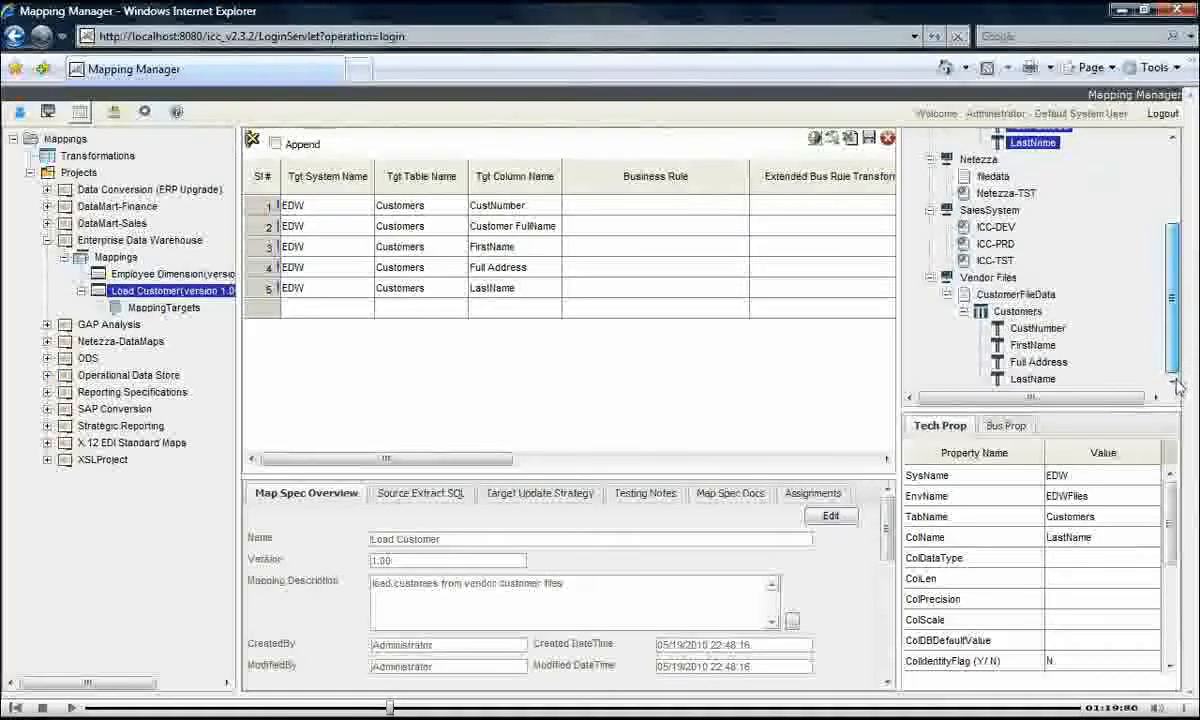
drag(1117, 408, 1115, 438)
drag(1110, 519, 1112, 541)
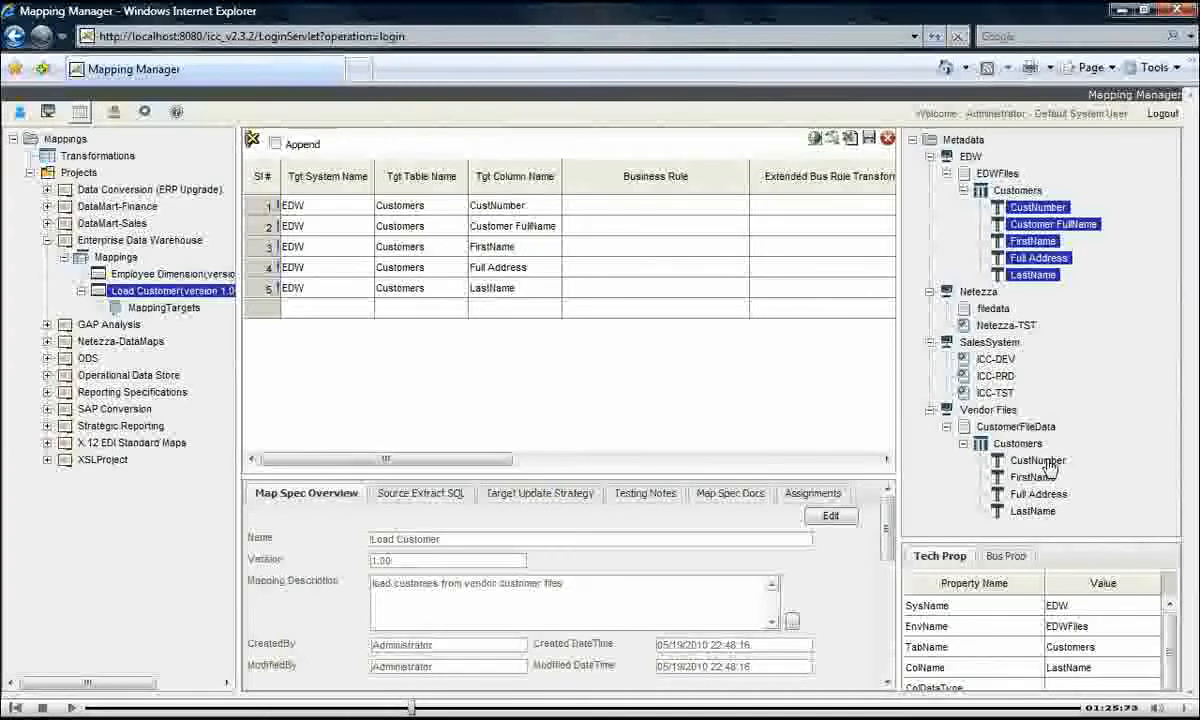
click(1040, 461)
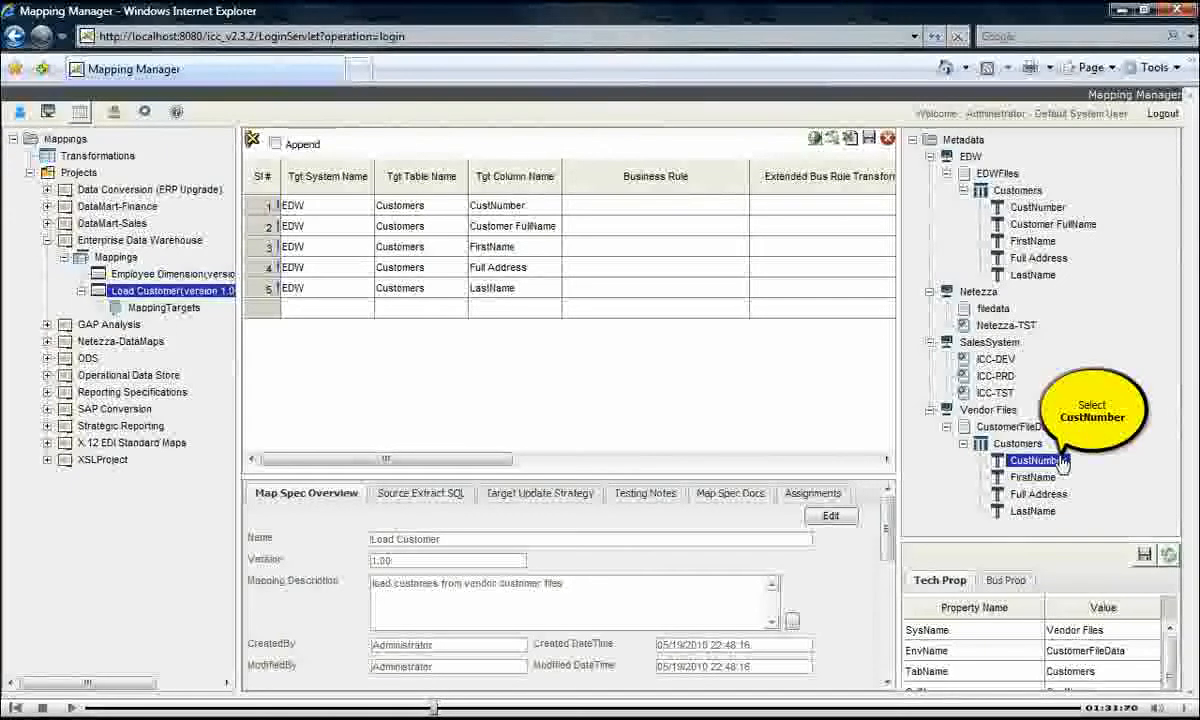
drag(512, 459, 585, 459)
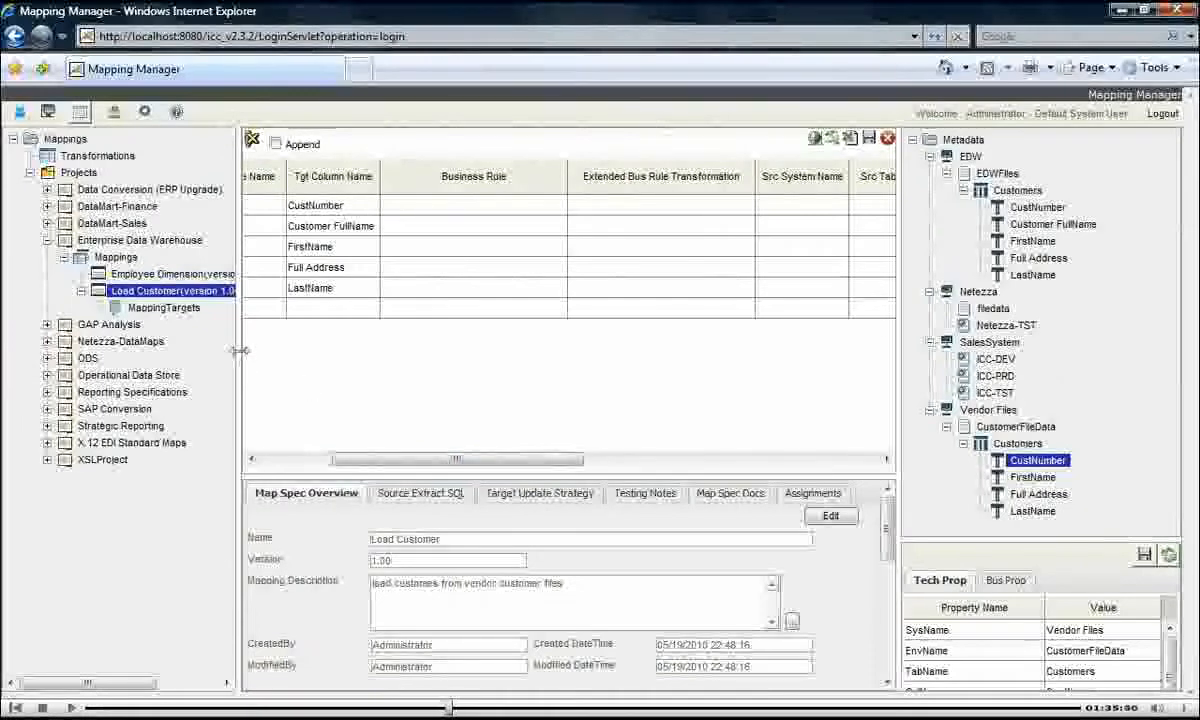
drag(238, 348, 80, 348)
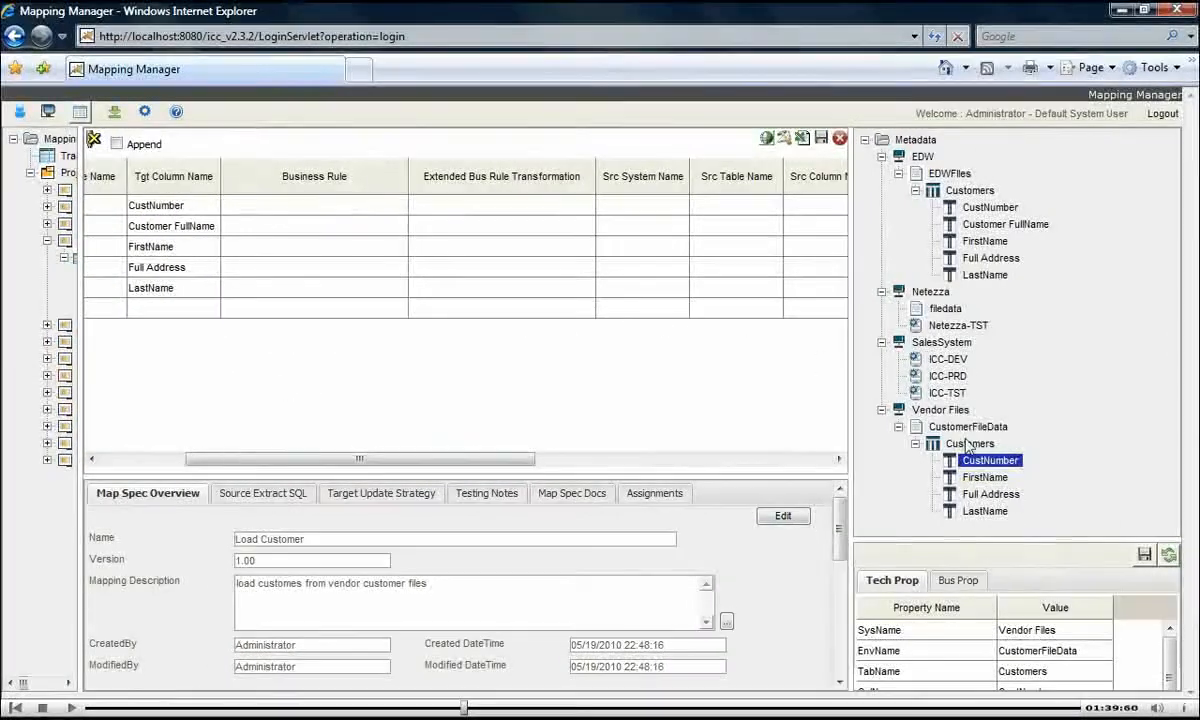
drag(1000, 463, 736, 214)
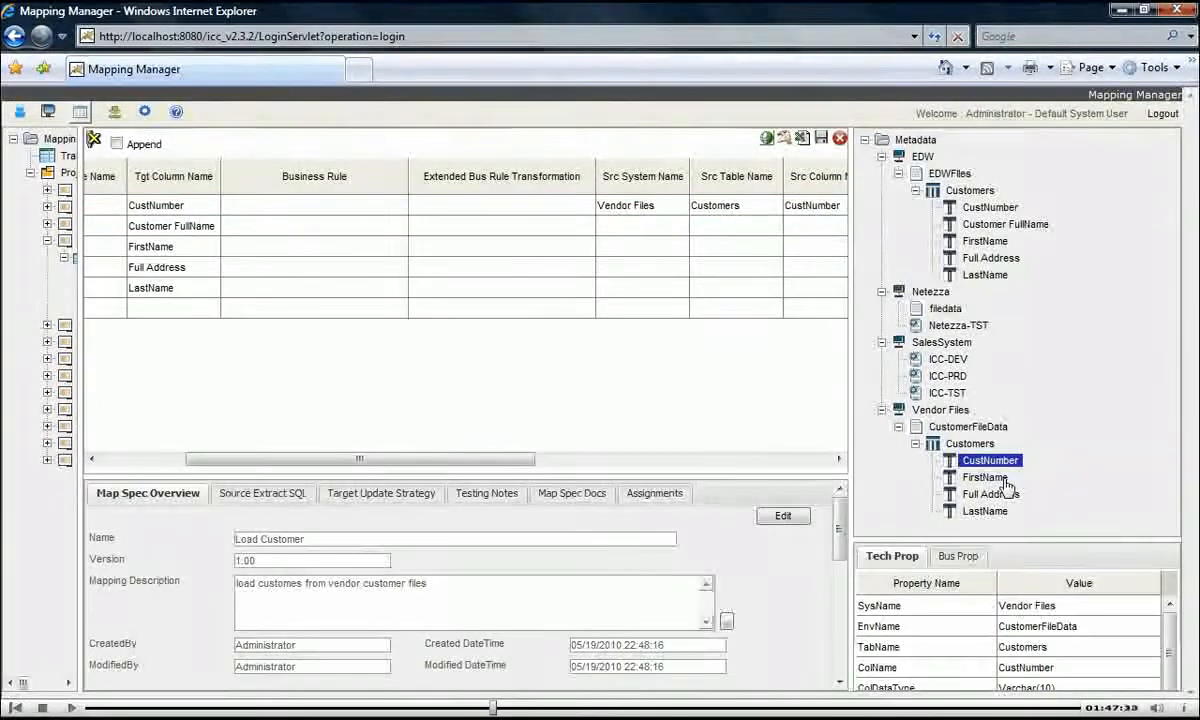
- Map the Vendor Files columns Full Address, LastName and FirstName as sources for the target columns of the same names
click(1000, 494)
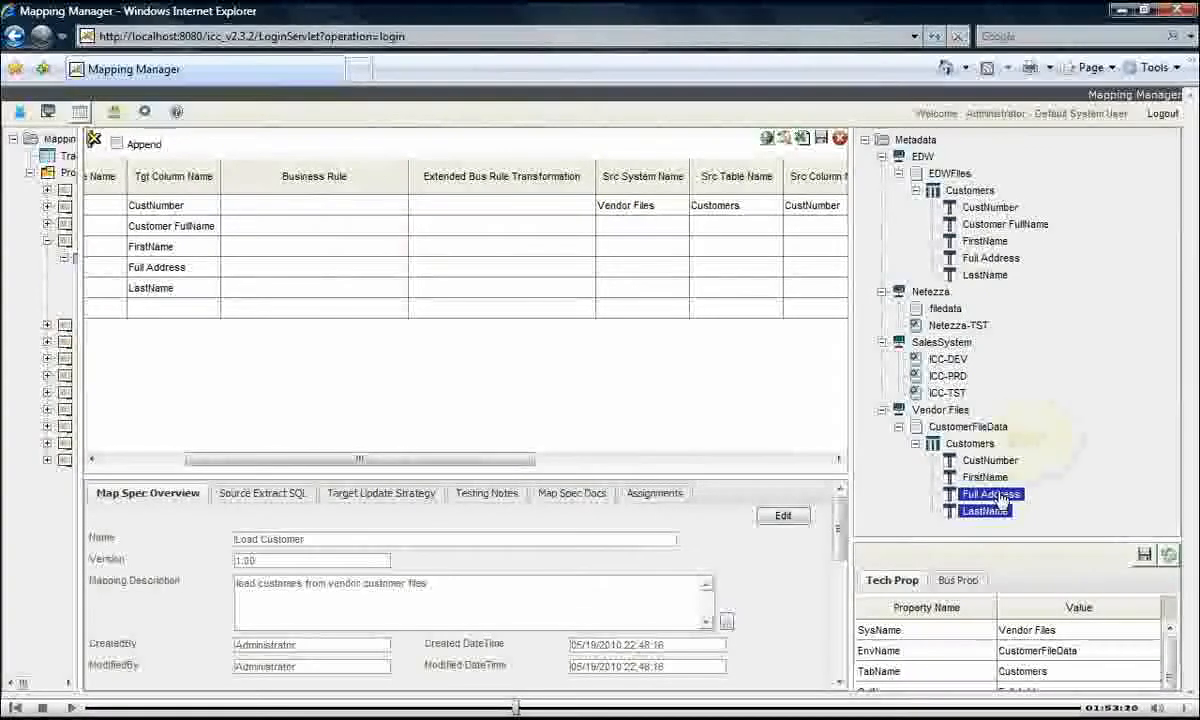
drag(1000, 497, 655, 279)
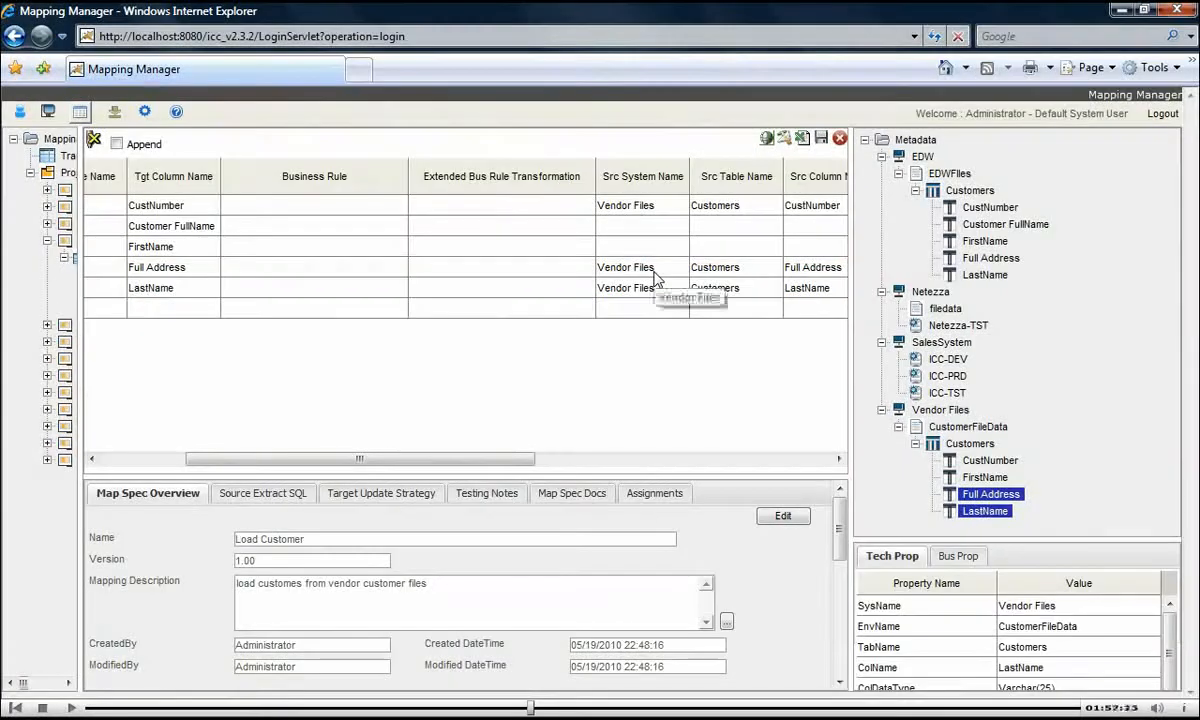
click(982, 478)
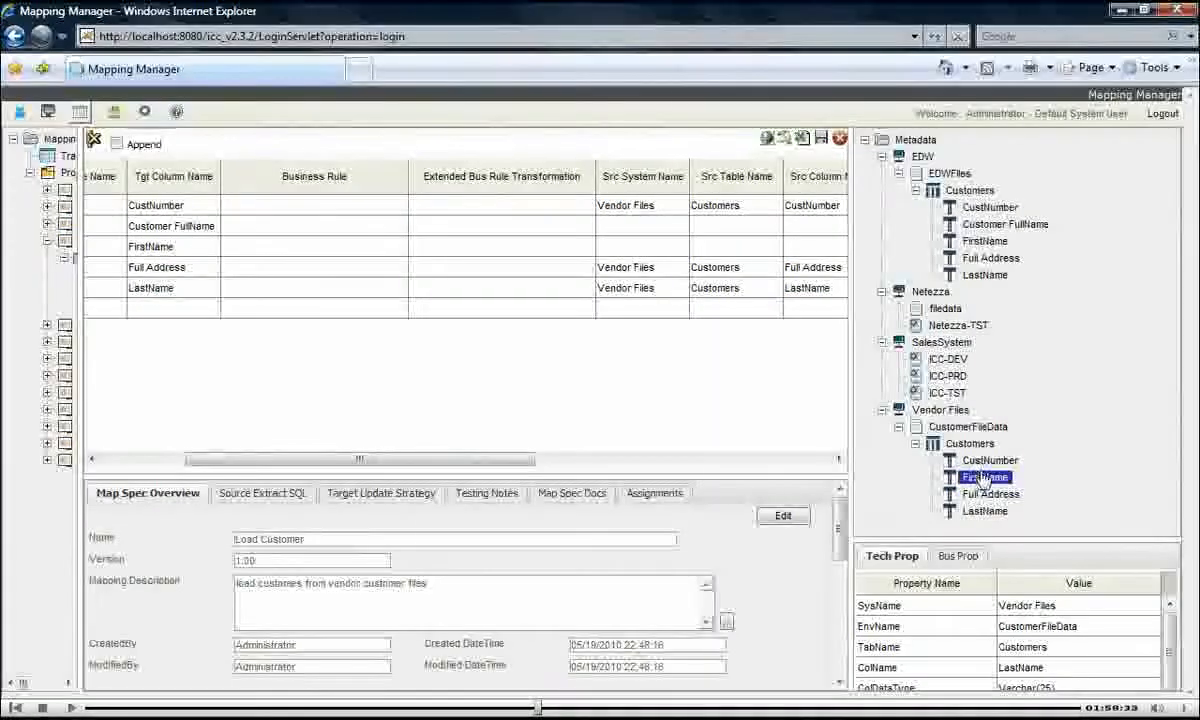
drag(837, 410, 648, 252)
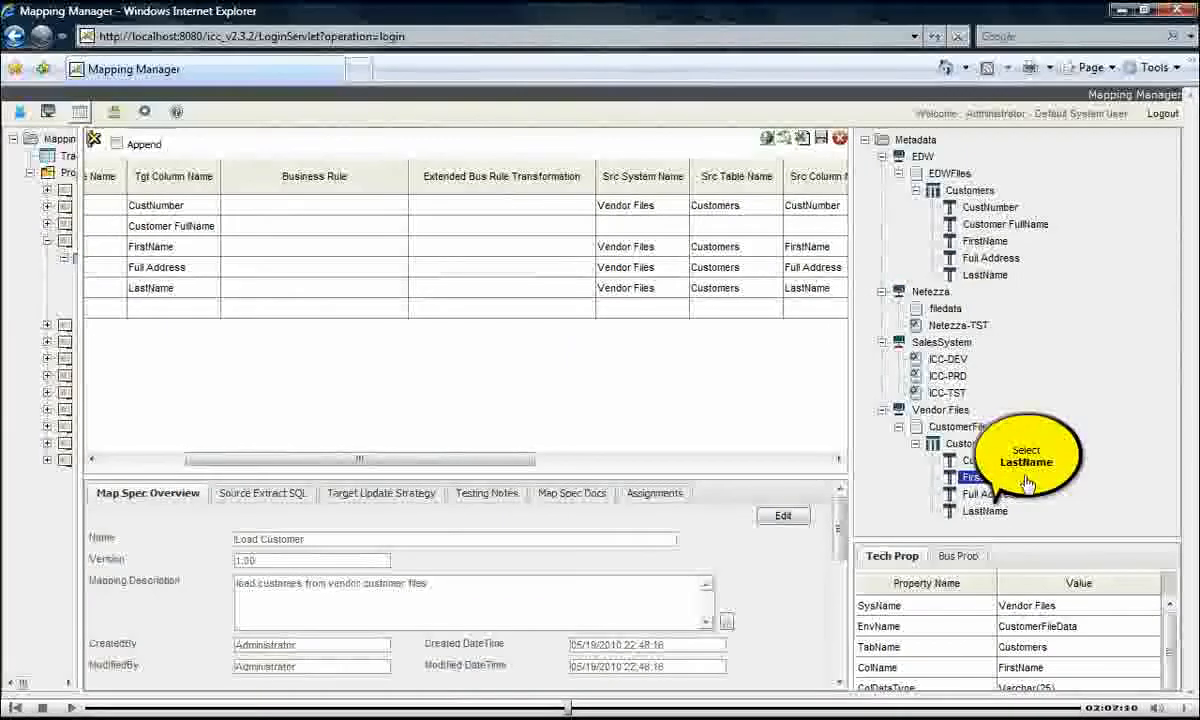
- Turn on Append and add the Vendor Files FirstName and LastName columns together as sources for the Customer FullName target
ctrl+click(998, 511)
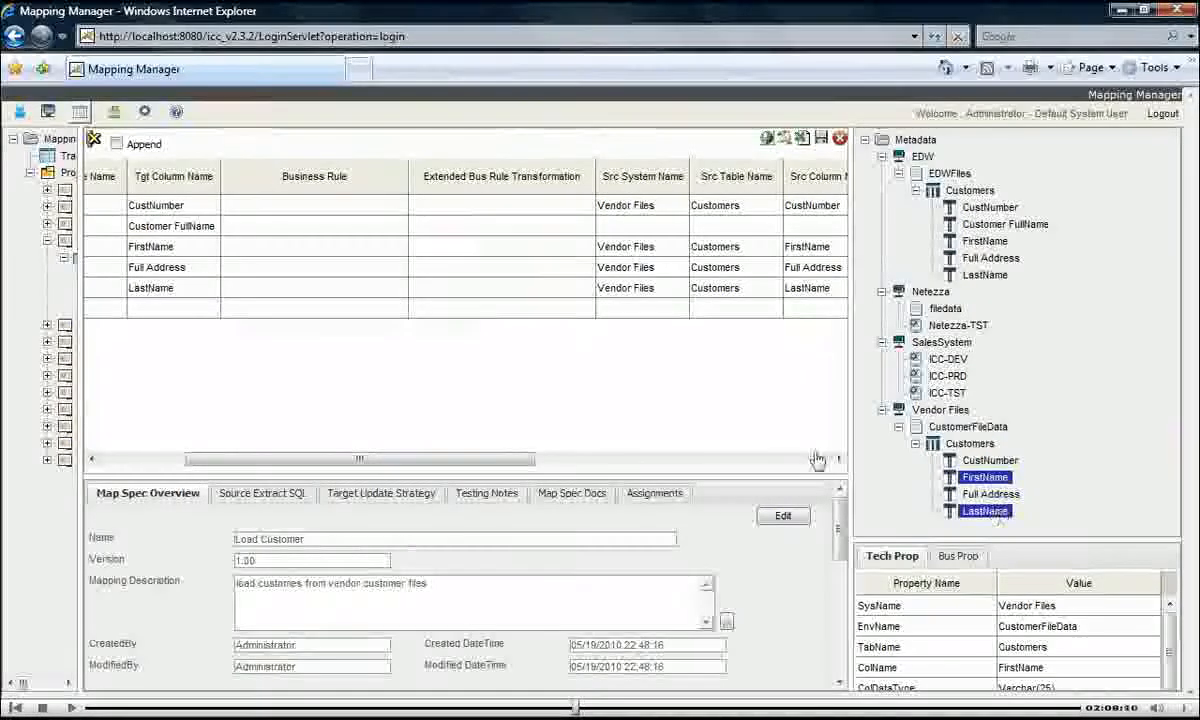
click(116, 145)
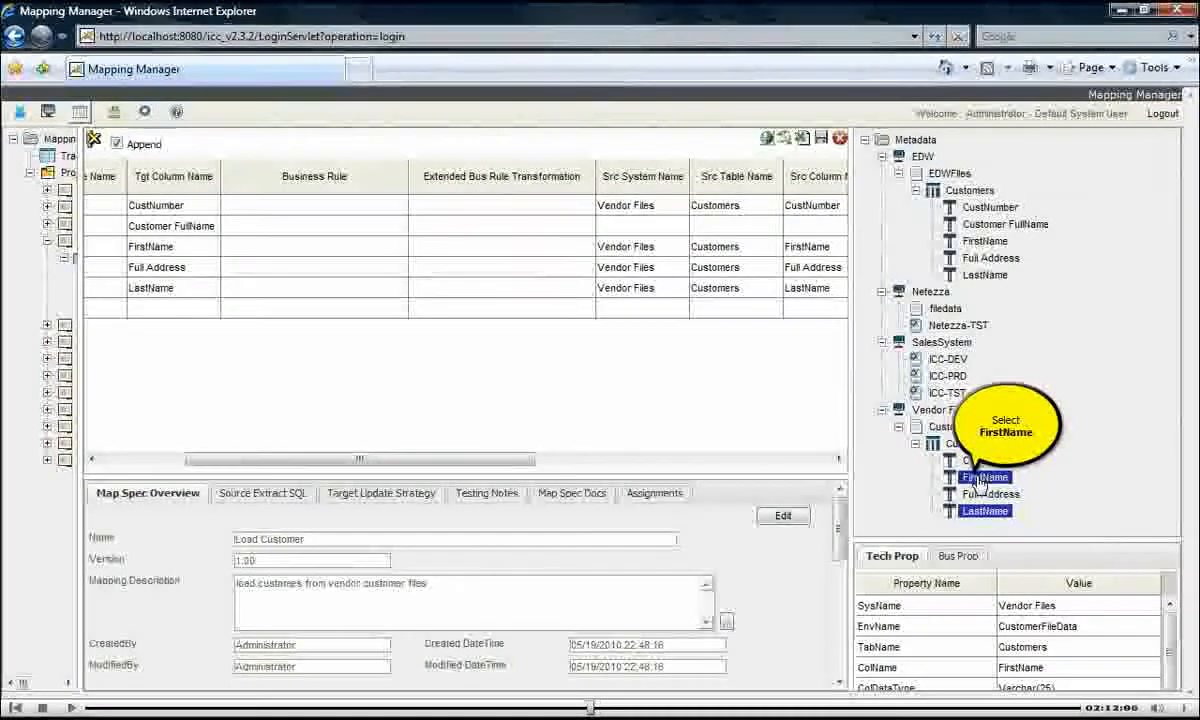
drag(806, 388, 645, 238)
- Set the business rule of the Customer FullName target to CONCAT and save the mapping specification
click(317, 241)
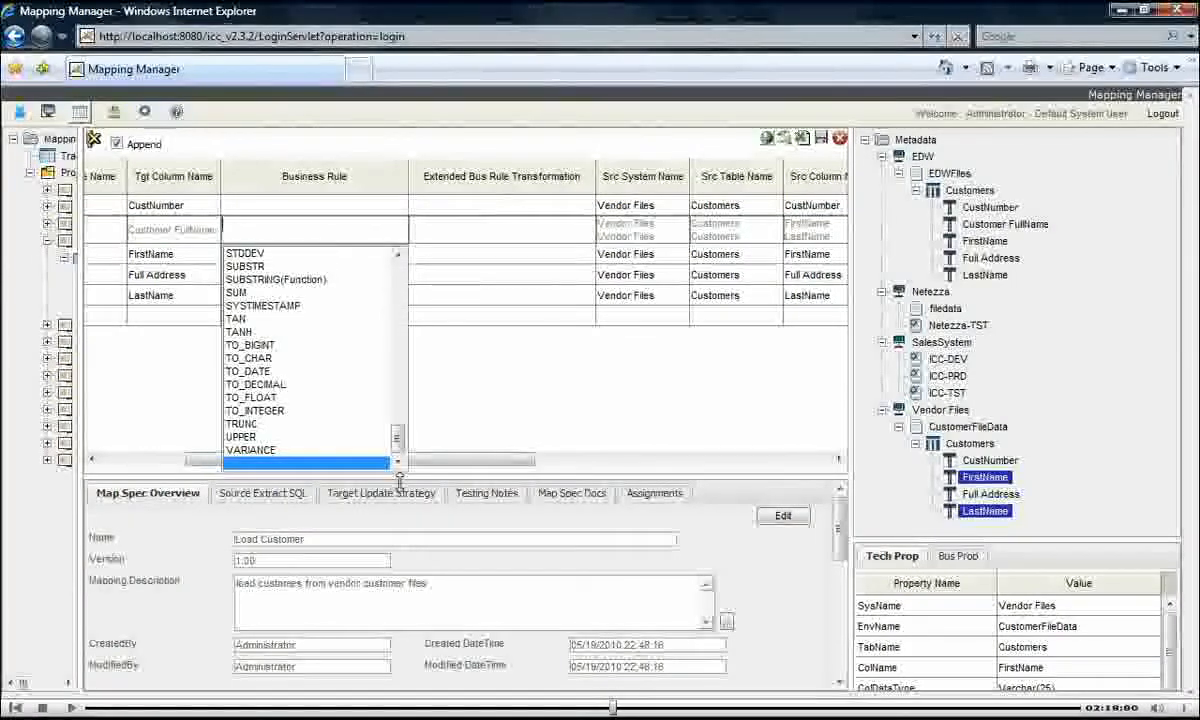
text(C)
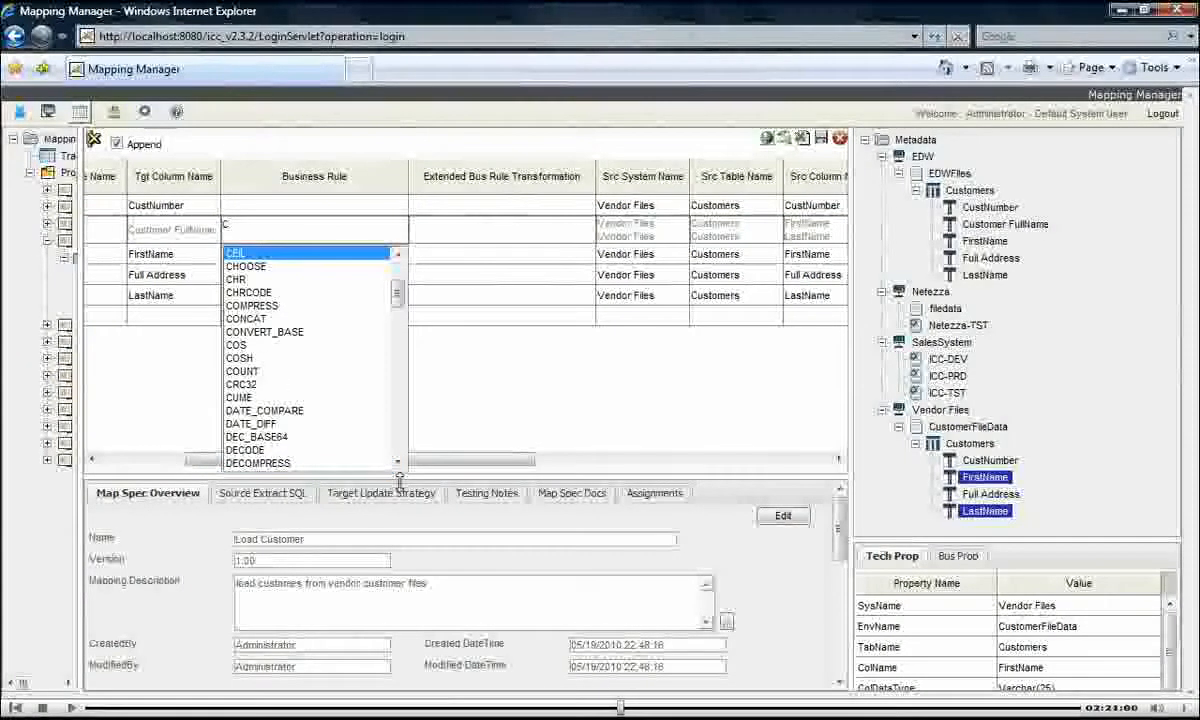
click(266, 319)
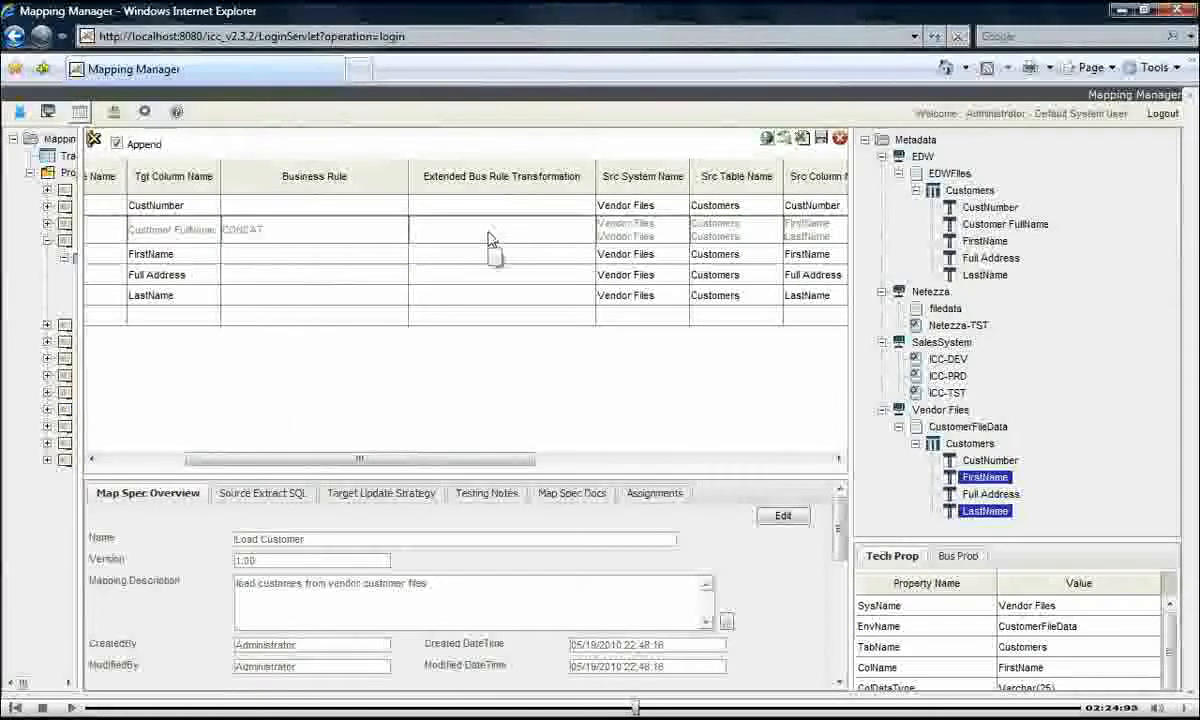
click(822, 140)
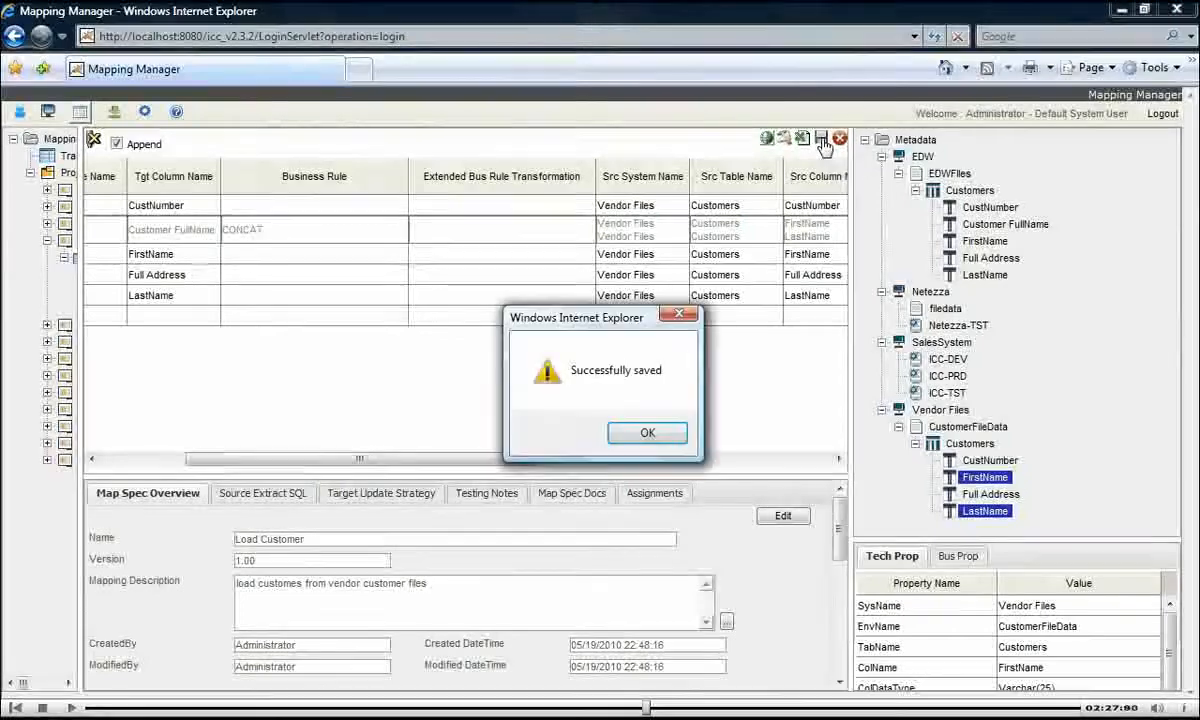
click(648, 435)
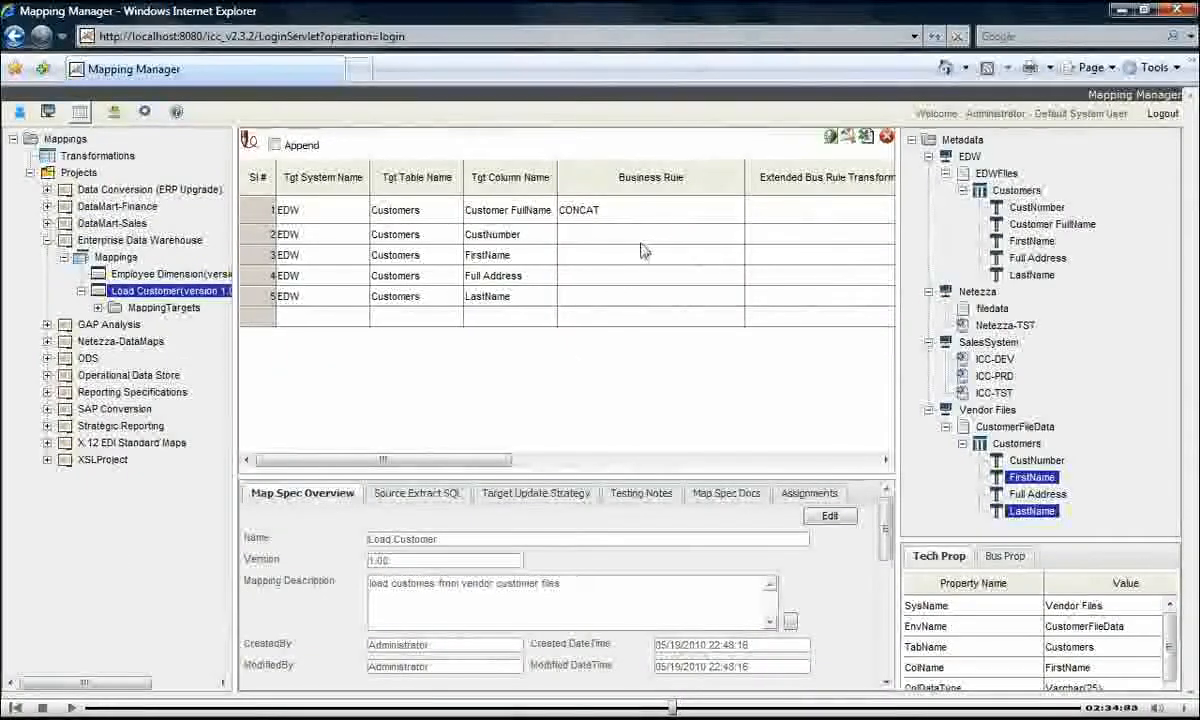
- Show the Tgt Column Data Type and Tgt Column Nullable Flag columns in the mapping specification grid
click(506, 185)
click(511, 193)
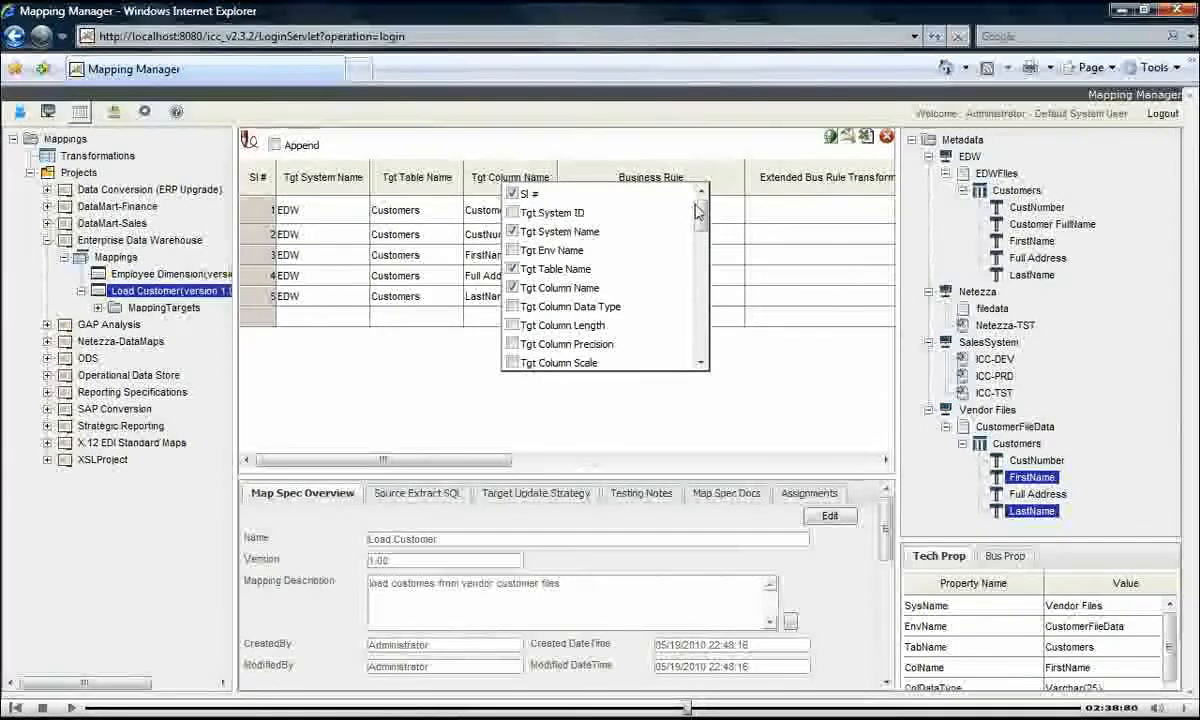
drag(701, 220, 701, 231)
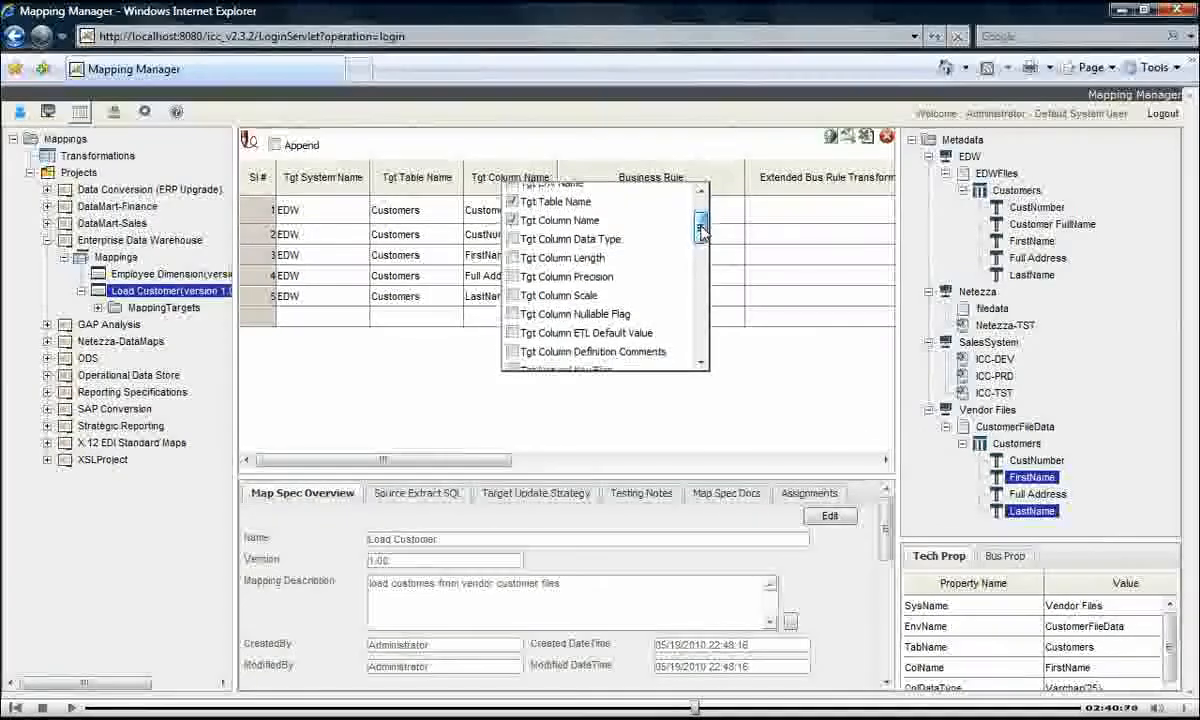
click(513, 236)
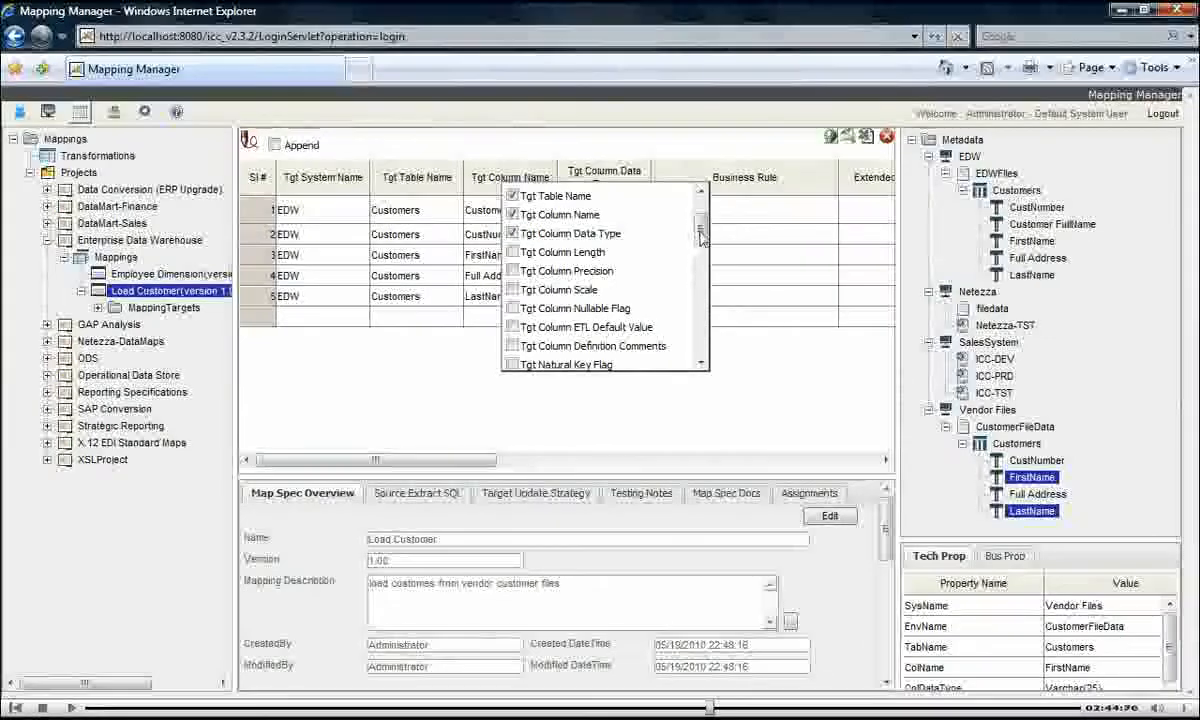
drag(701, 236, 702, 250)
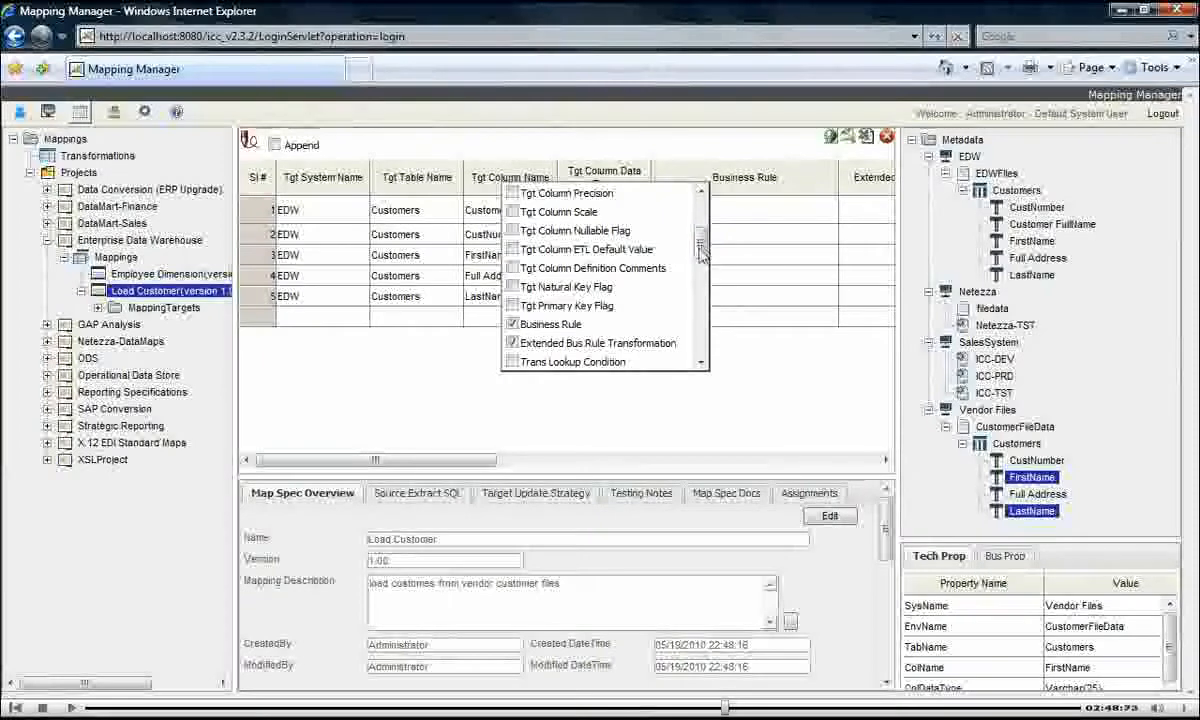
click(516, 233)
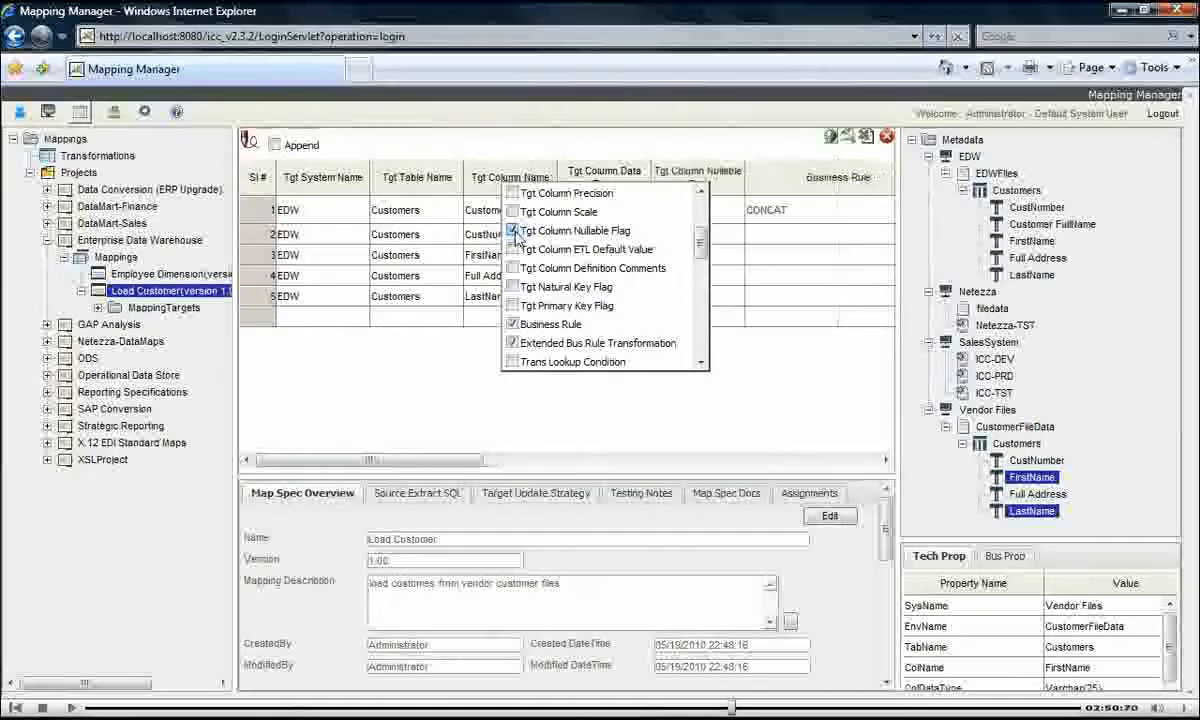
drag(703, 247, 702, 318)
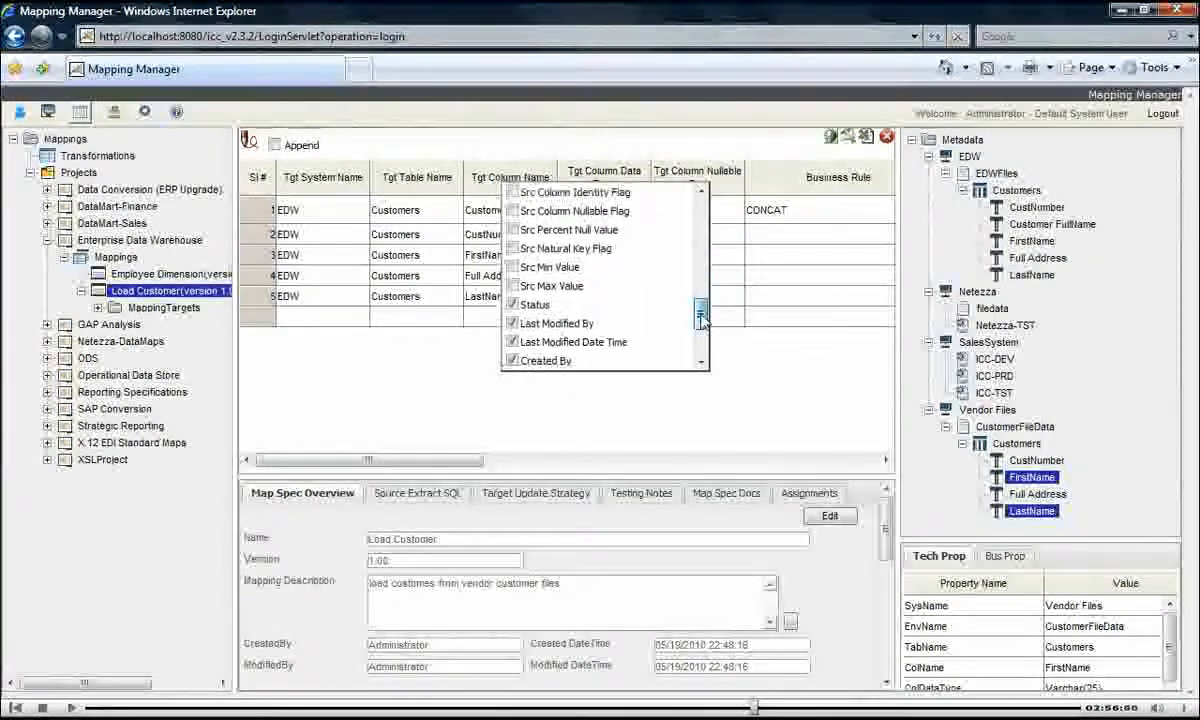
drag(702, 332, 702, 348)
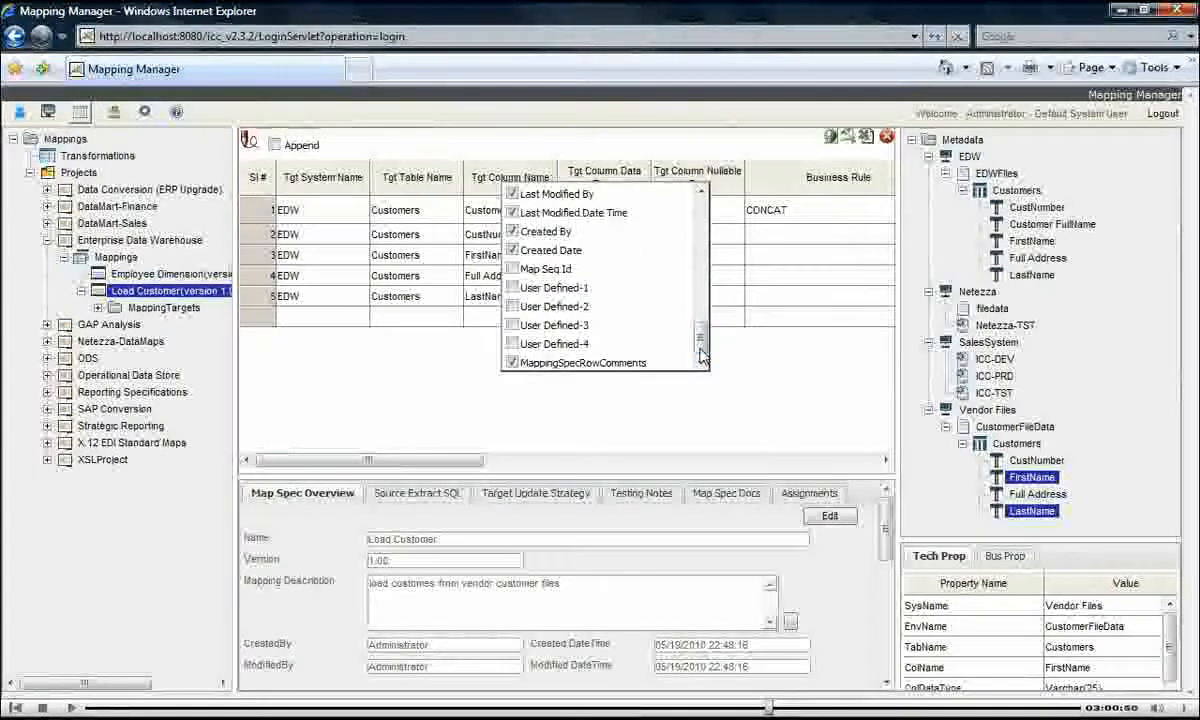
click(477, 415)
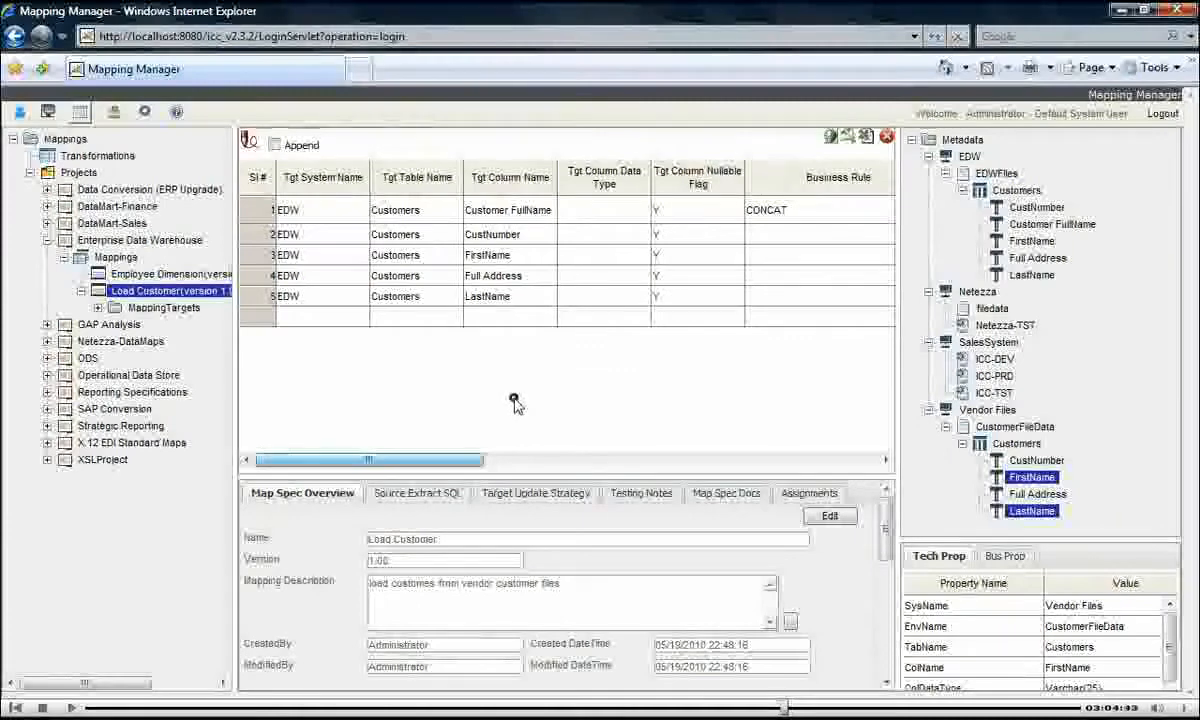
- Enable editing of the specification, mark the Status of all five column mappings as complete, and save
drag(423, 460, 562, 460)
drag(559, 336, 619, 248)
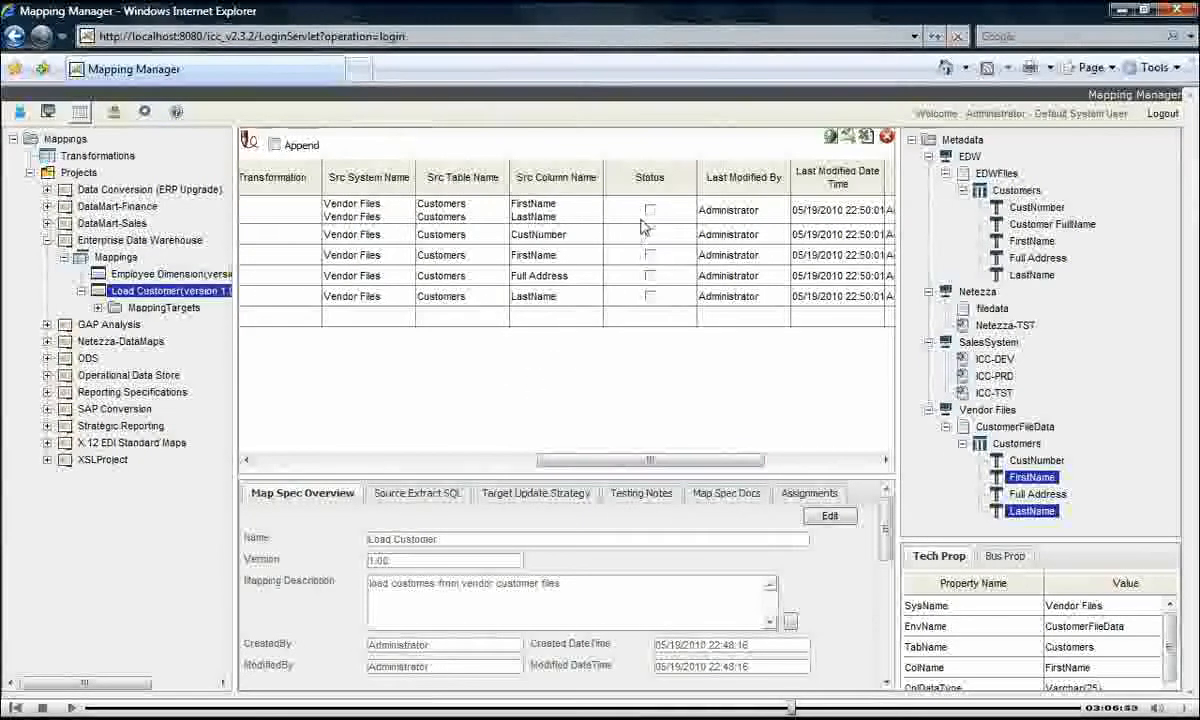
click(649, 212)
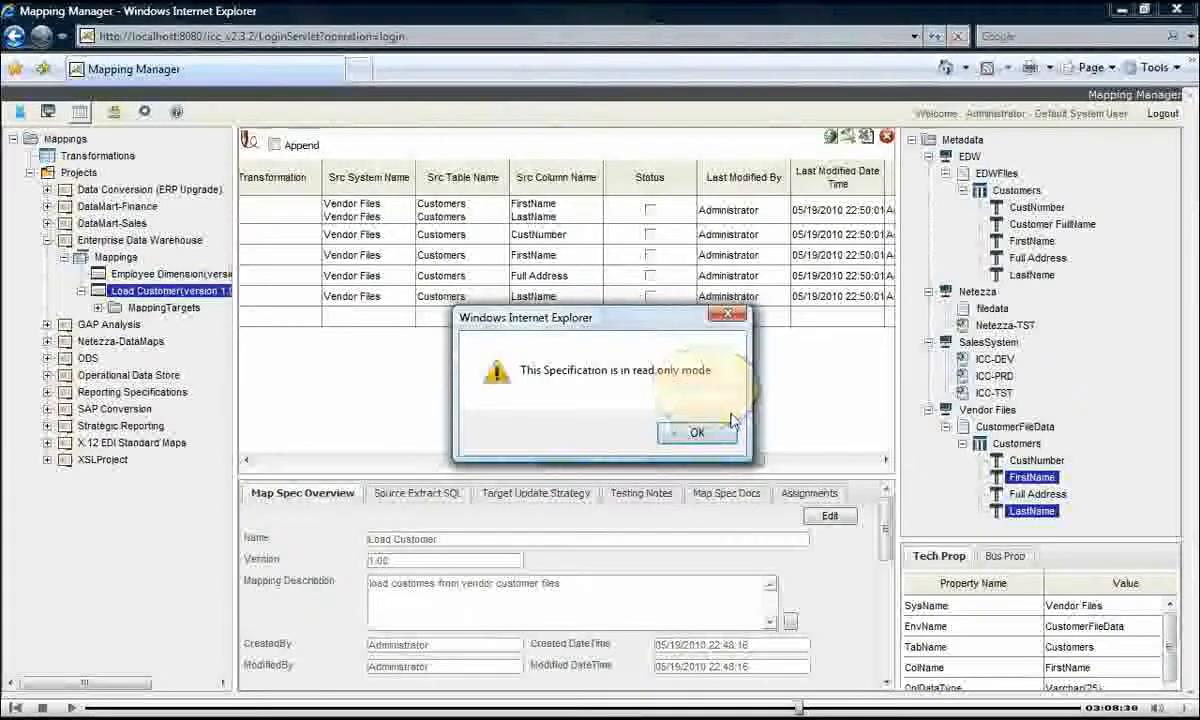
click(692, 431)
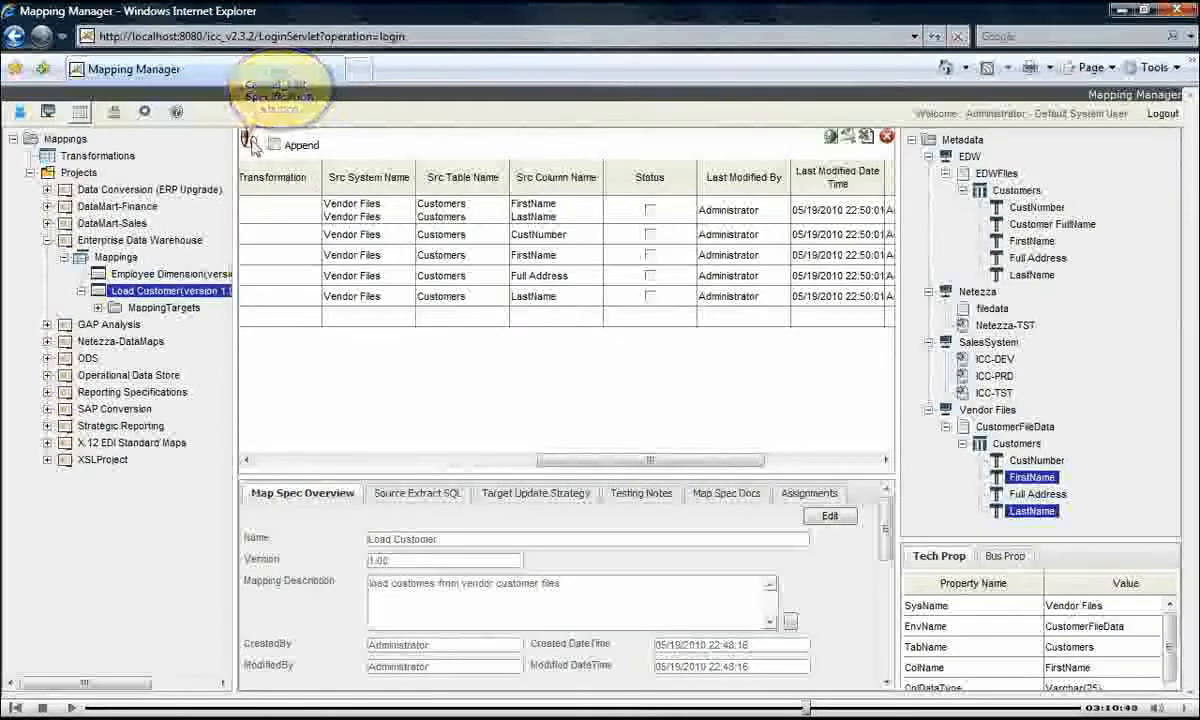
click(248, 141)
click(648, 214)
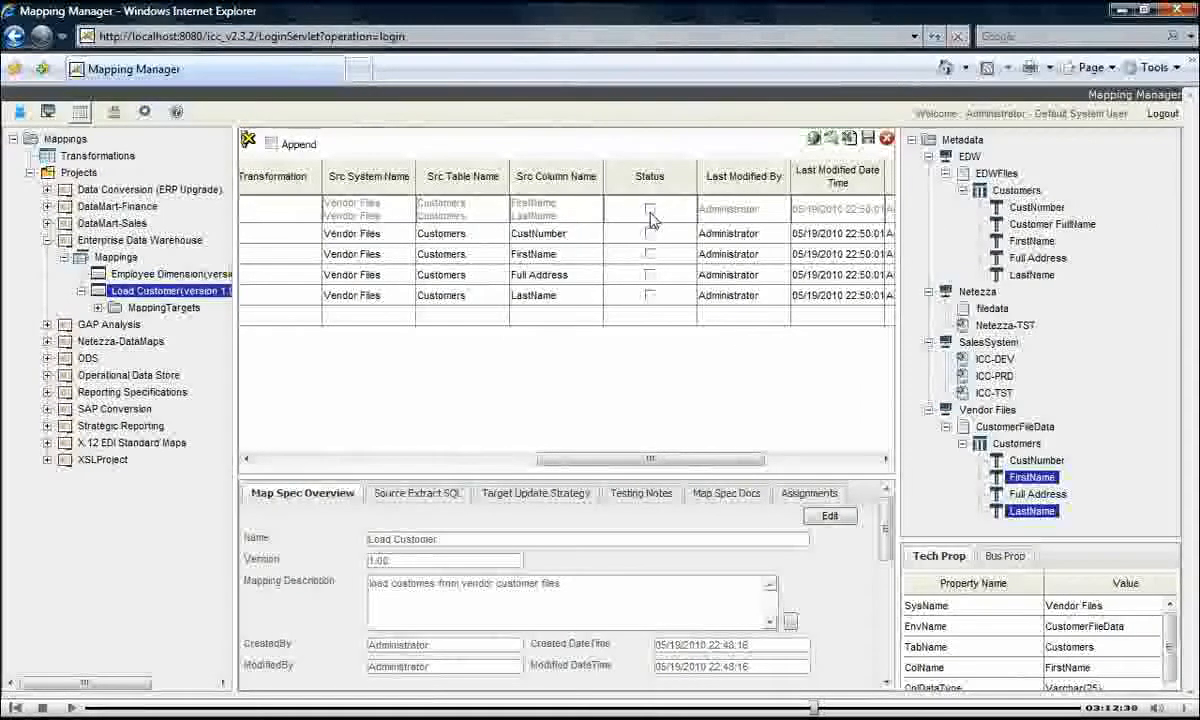
click(650, 234)
click(651, 255)
click(650, 295)
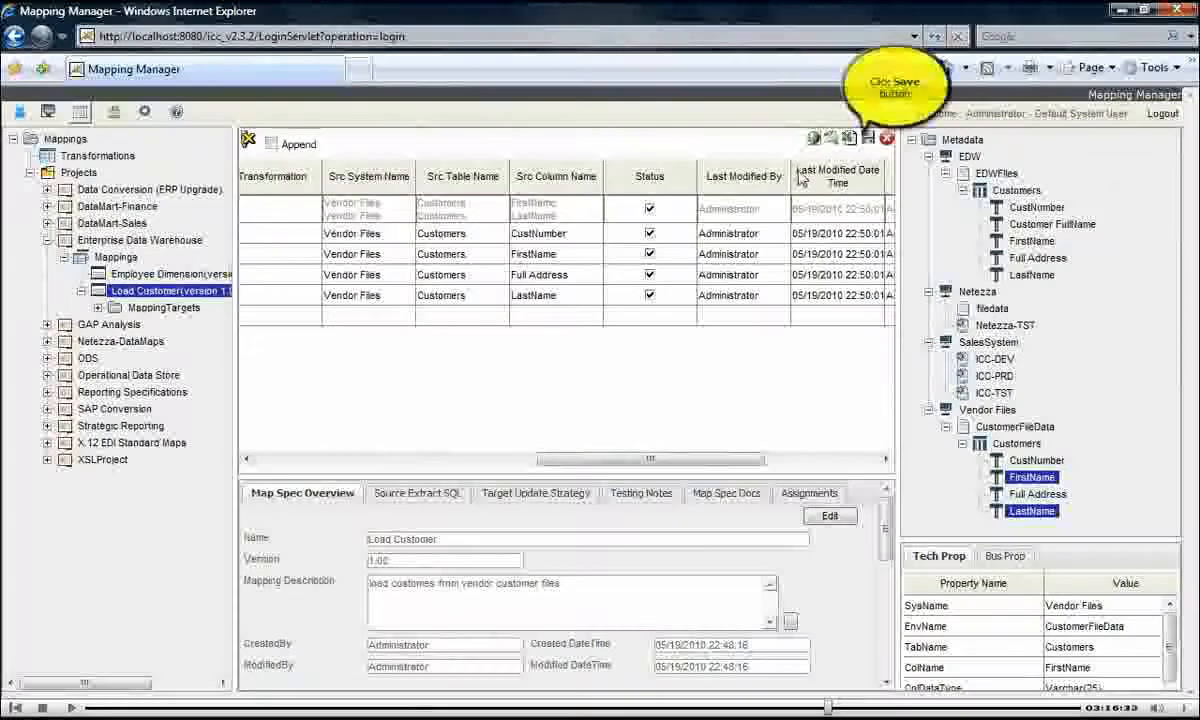
click(868, 141)
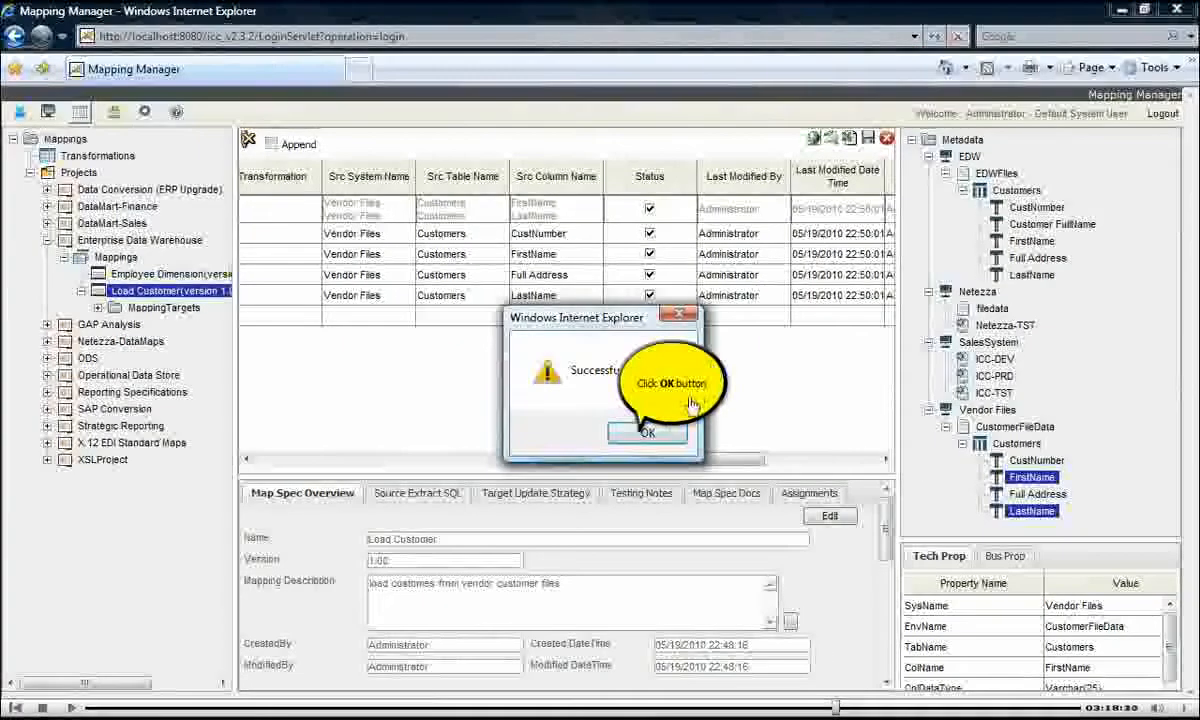
click(649, 431)
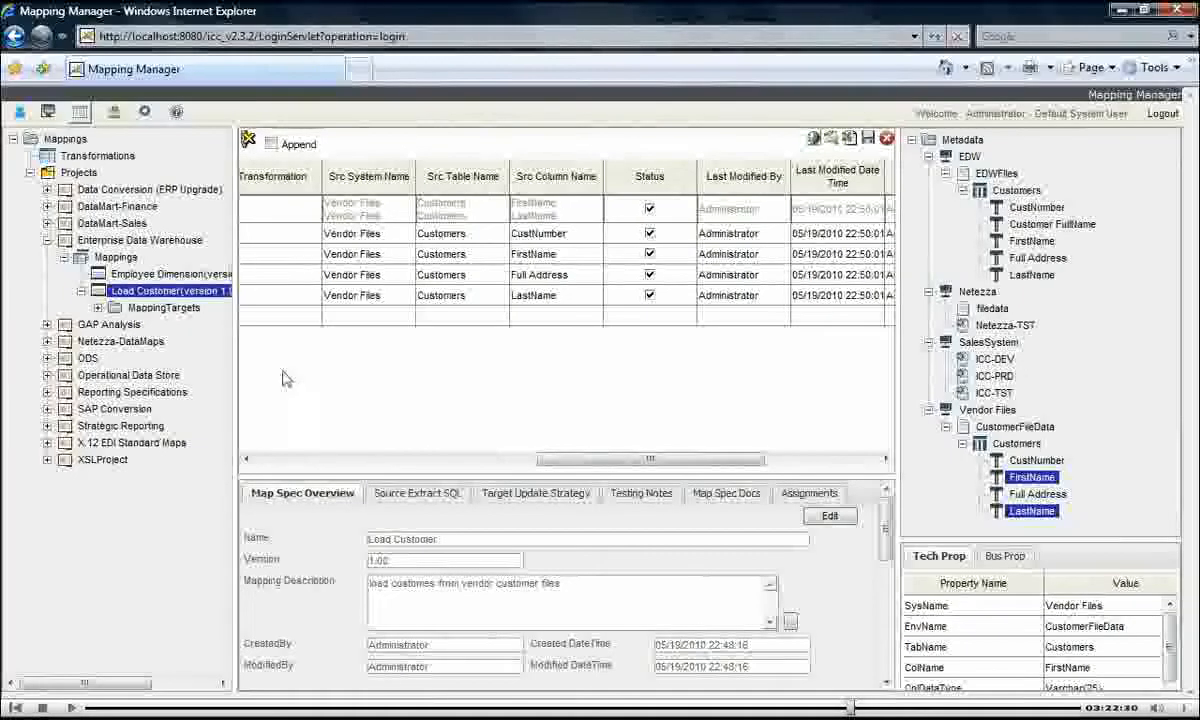
- Create a new version of the Load Customer mapping with change description "Customer mapping complete (Phase1)" and expand its Archive folder
right_click(193, 296)
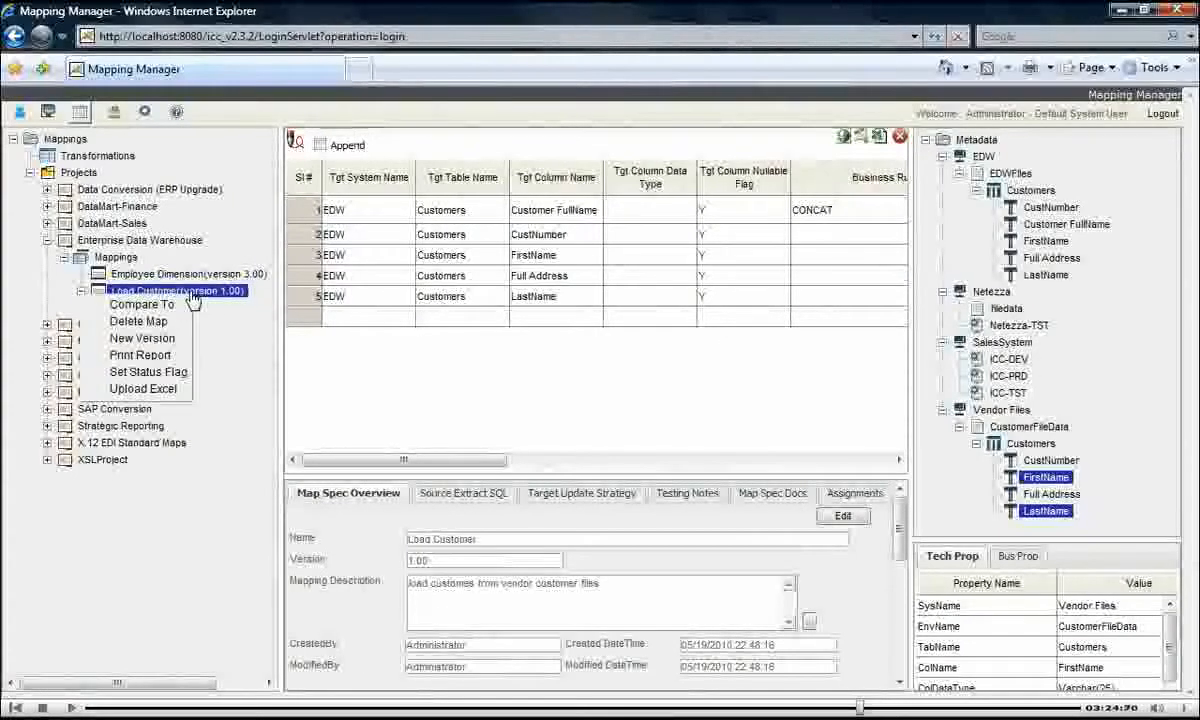
click(143, 338)
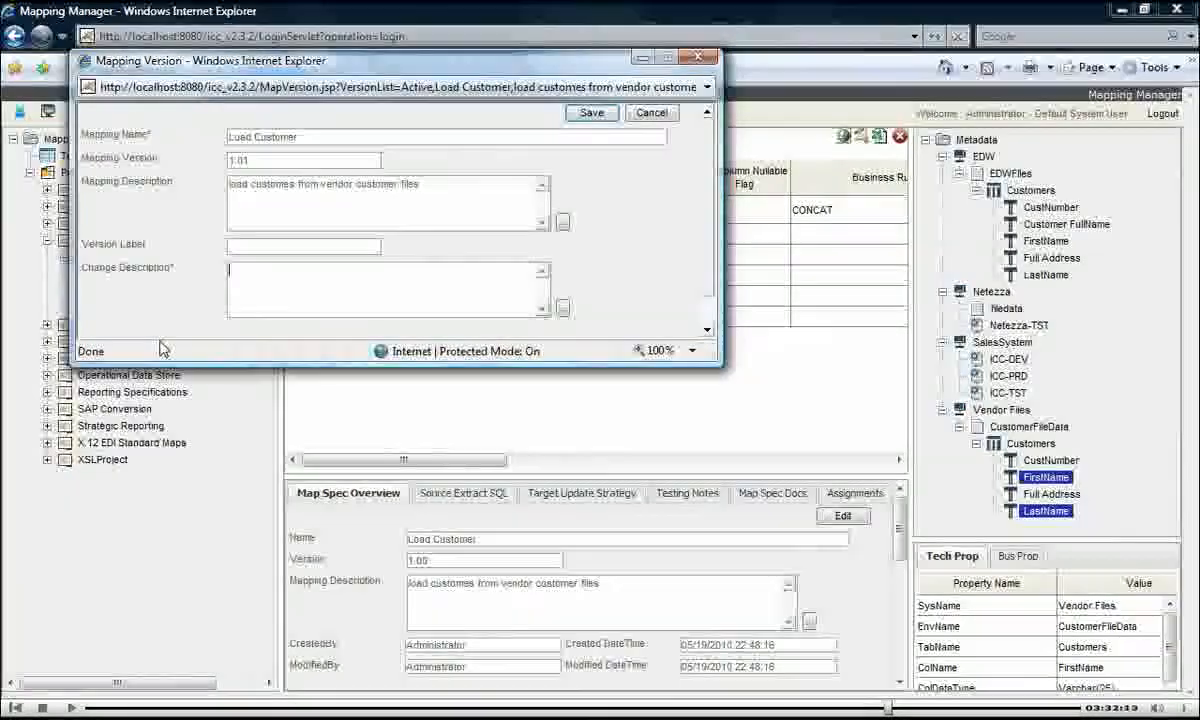
text(Customer)
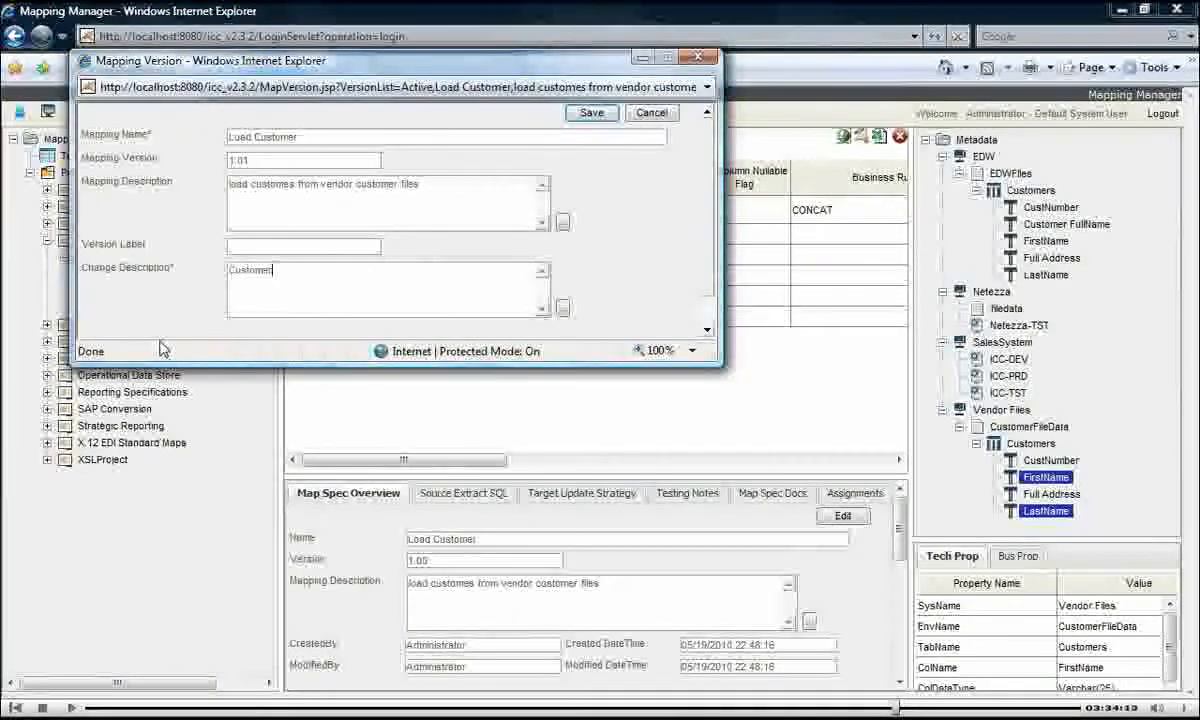
text( mapping)
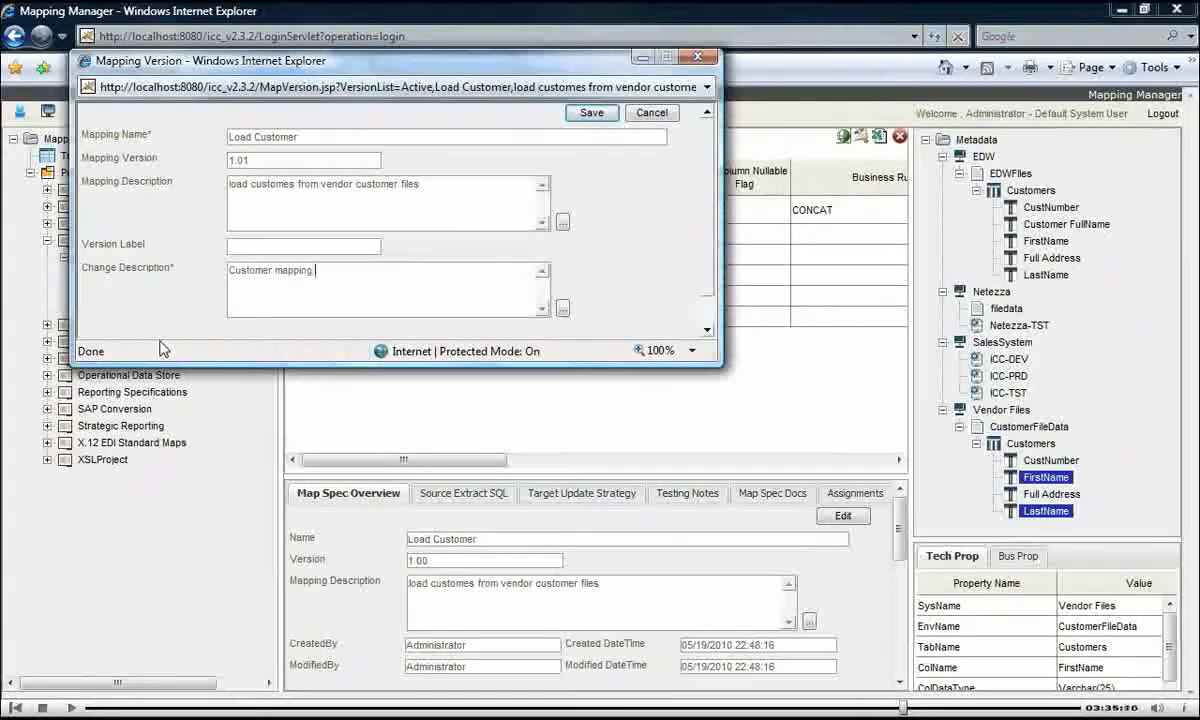
text( complete iPhase1))
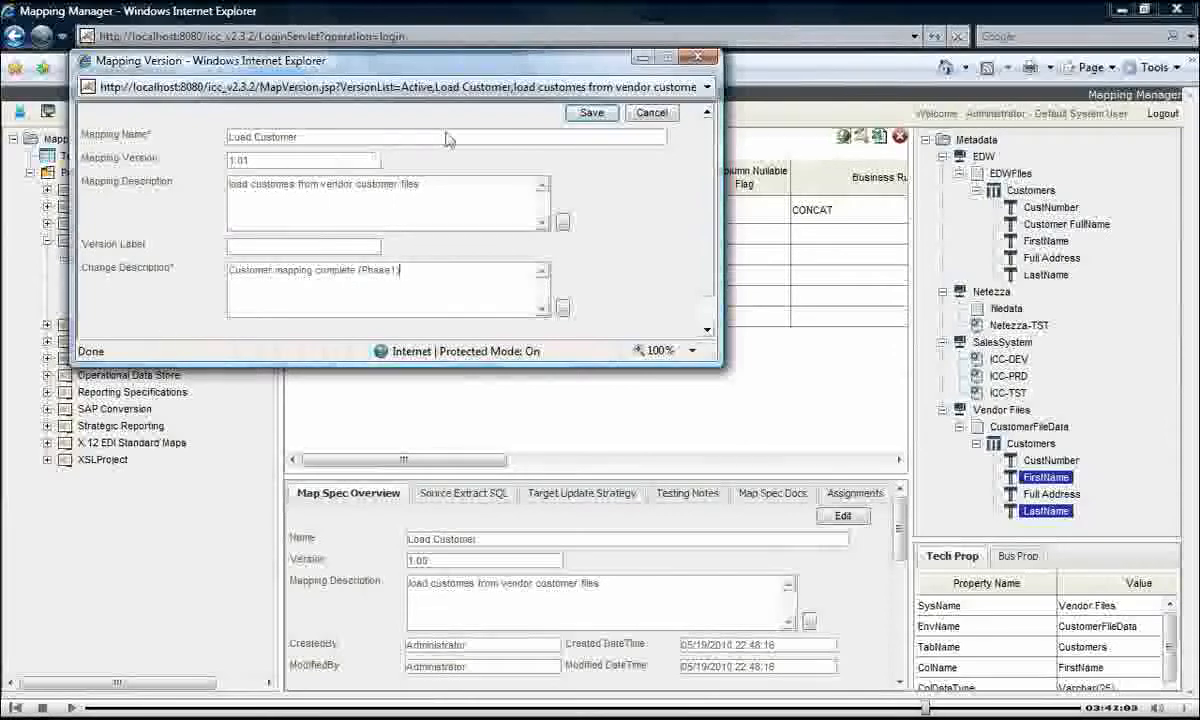
click(590, 113)
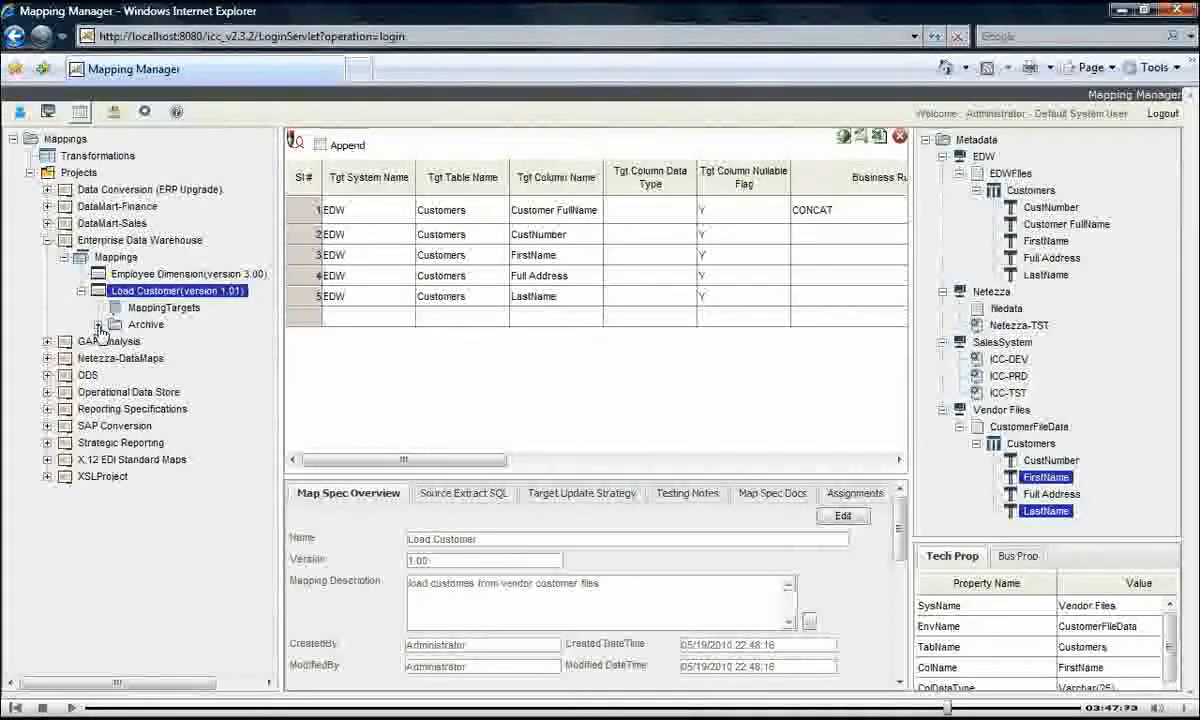
click(98, 326)
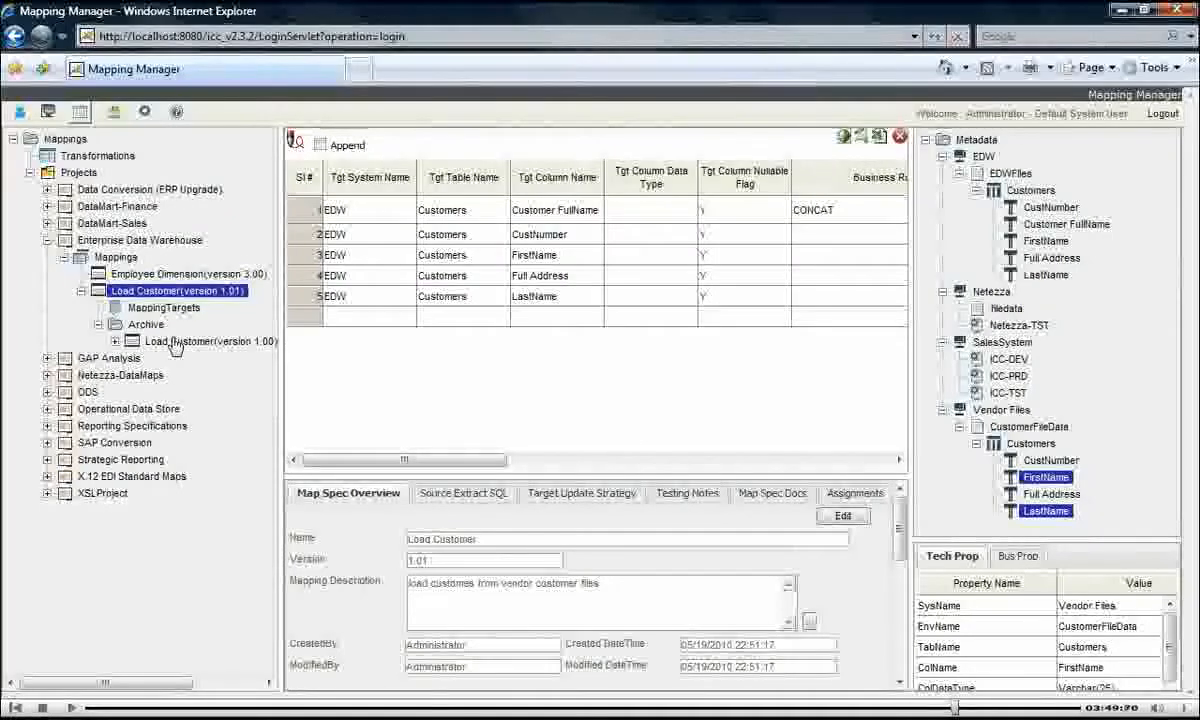